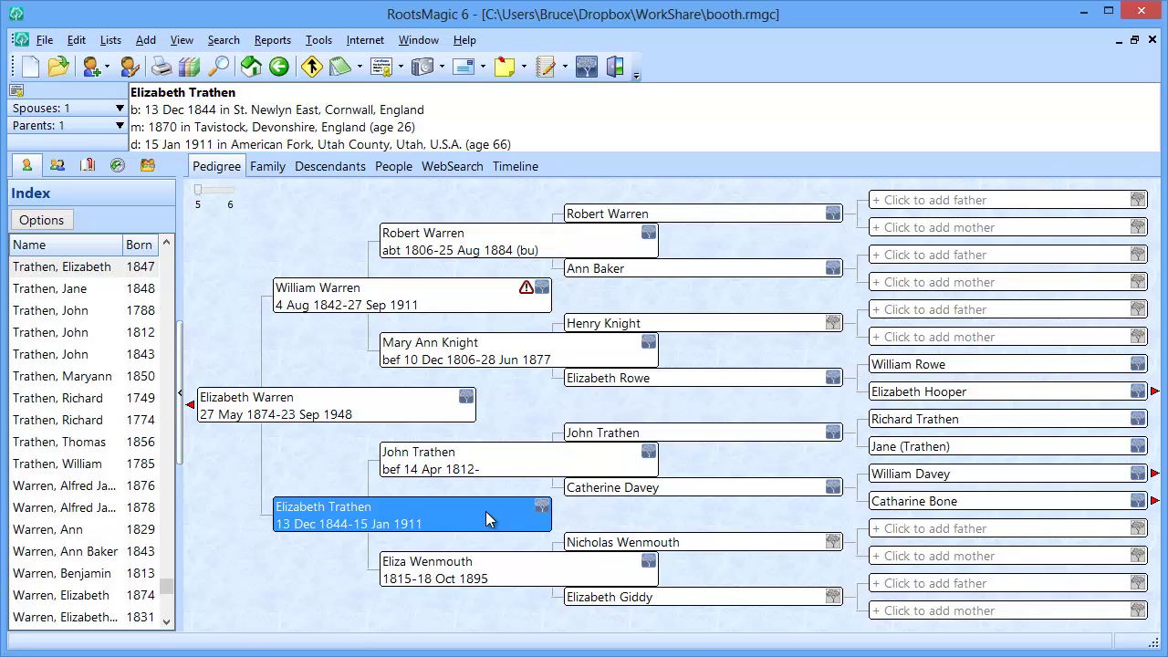
Open the highlighted person's record and bring up the christening fact's Parish Register source for editing
double_click(412, 507)
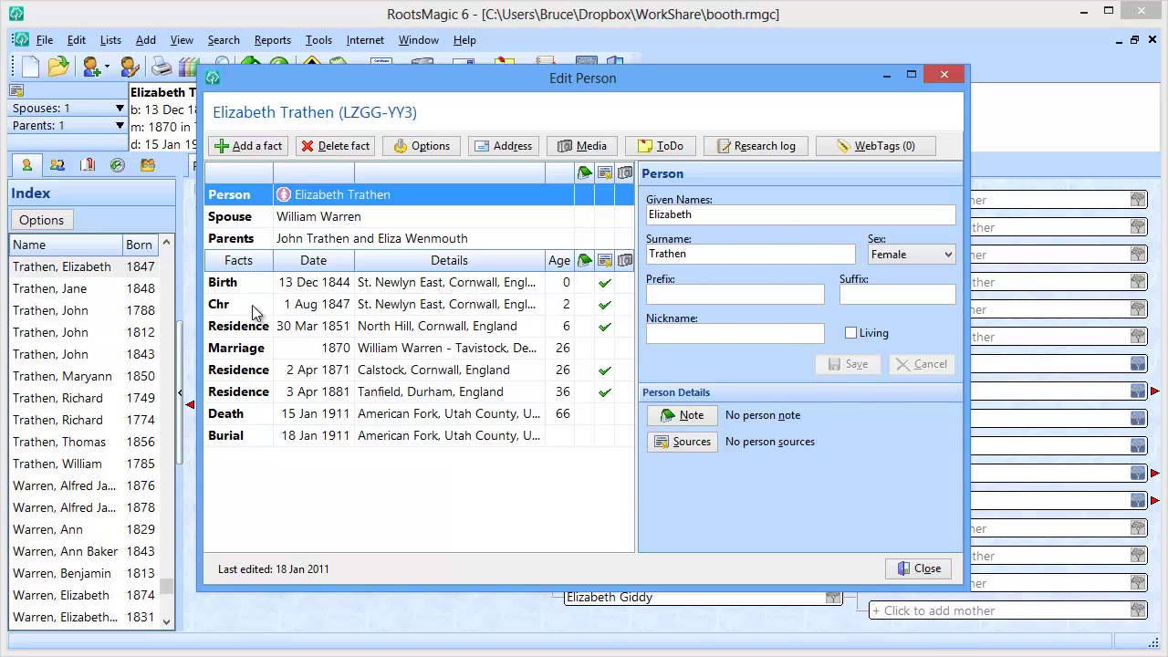
left_click(280, 312)
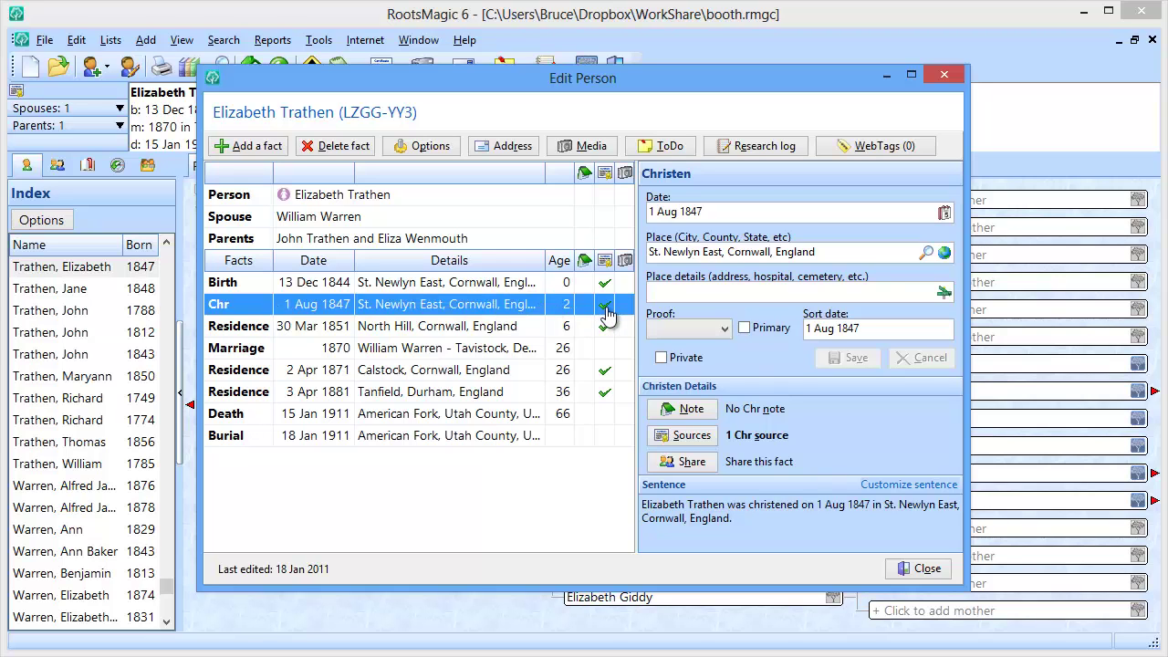
left_click(606, 307)
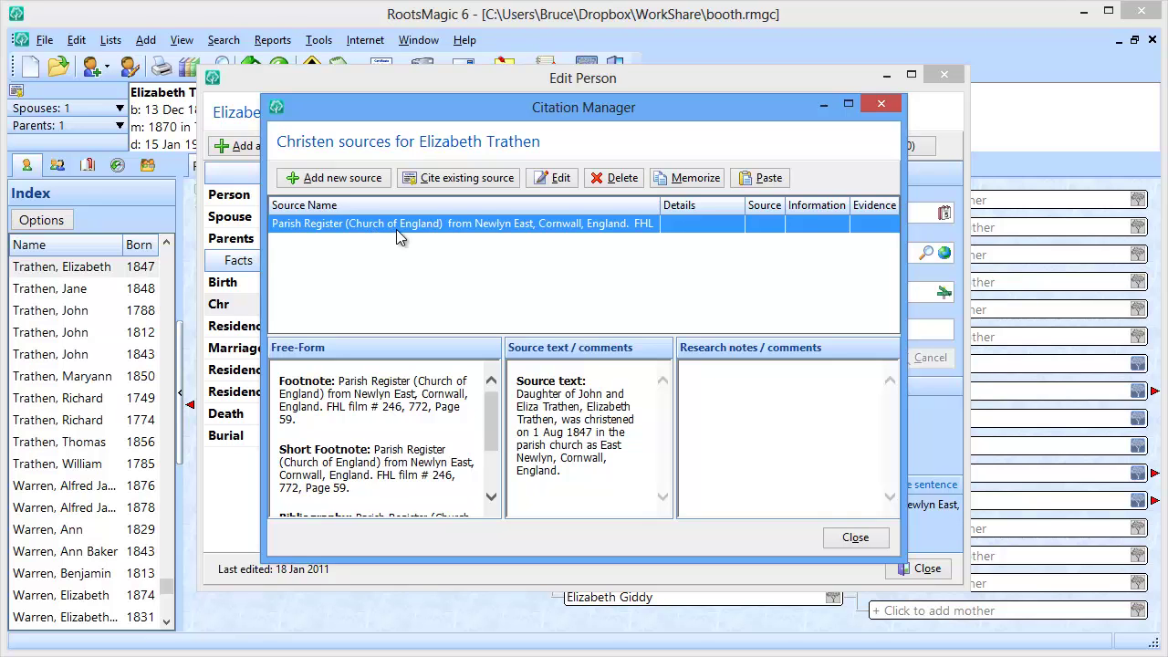
left_click(557, 177)
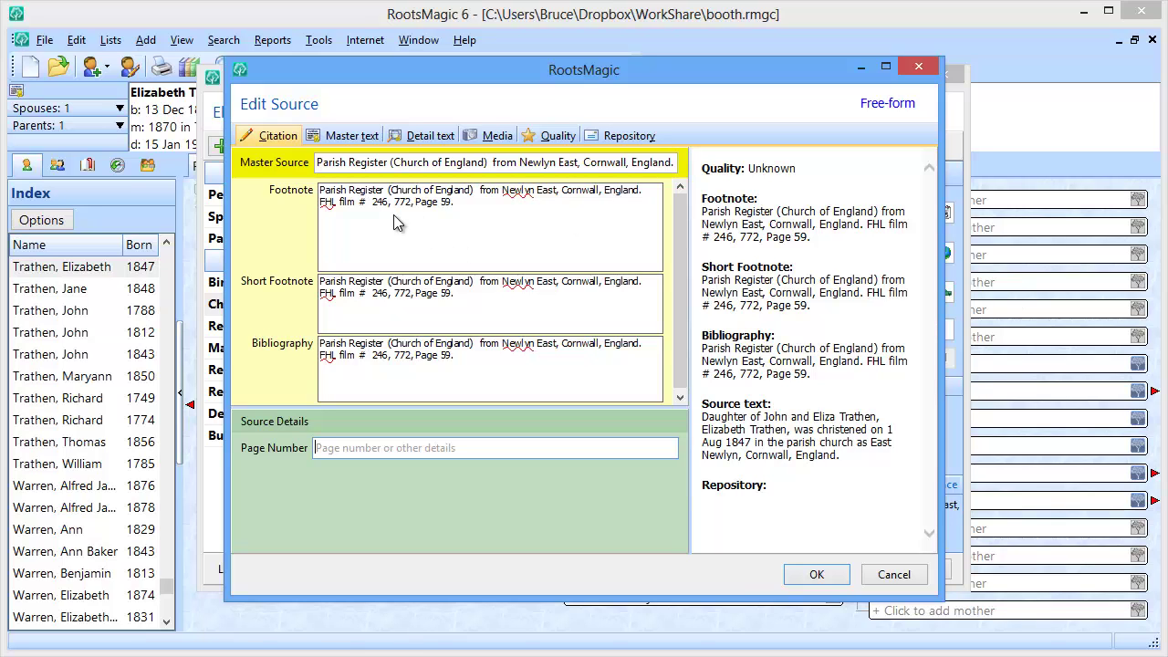
Review the source's master text and its "England Births and Christenings, 1538-1975" WebTag, and close the source and person windows
left_click(354, 139)
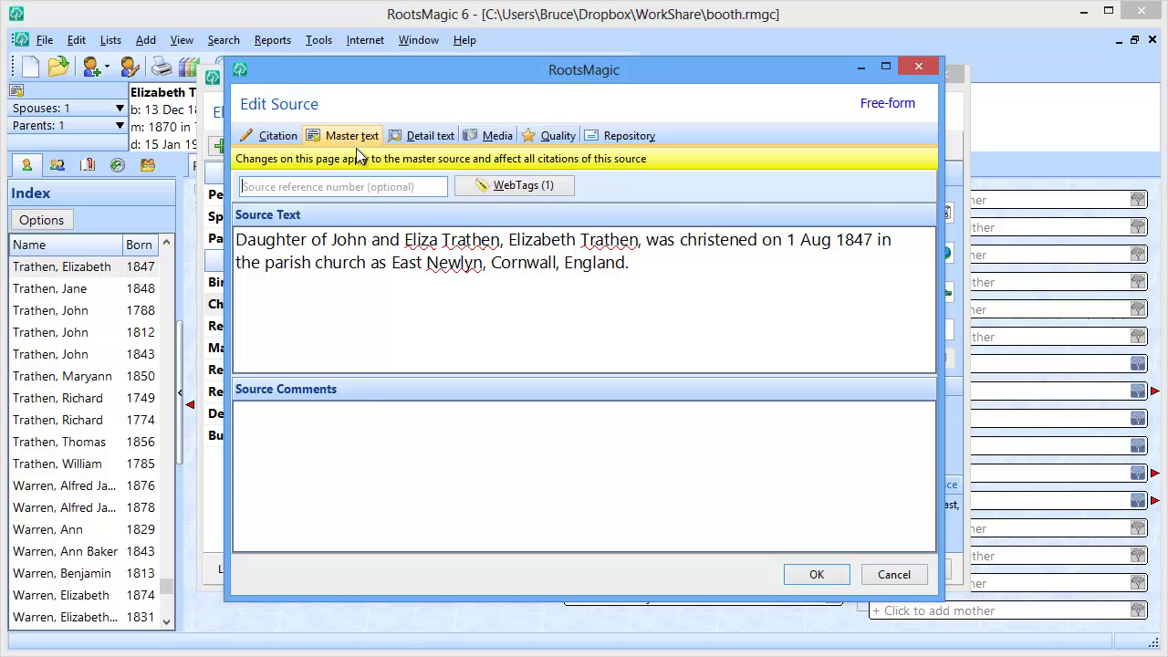
left_click(519, 187)
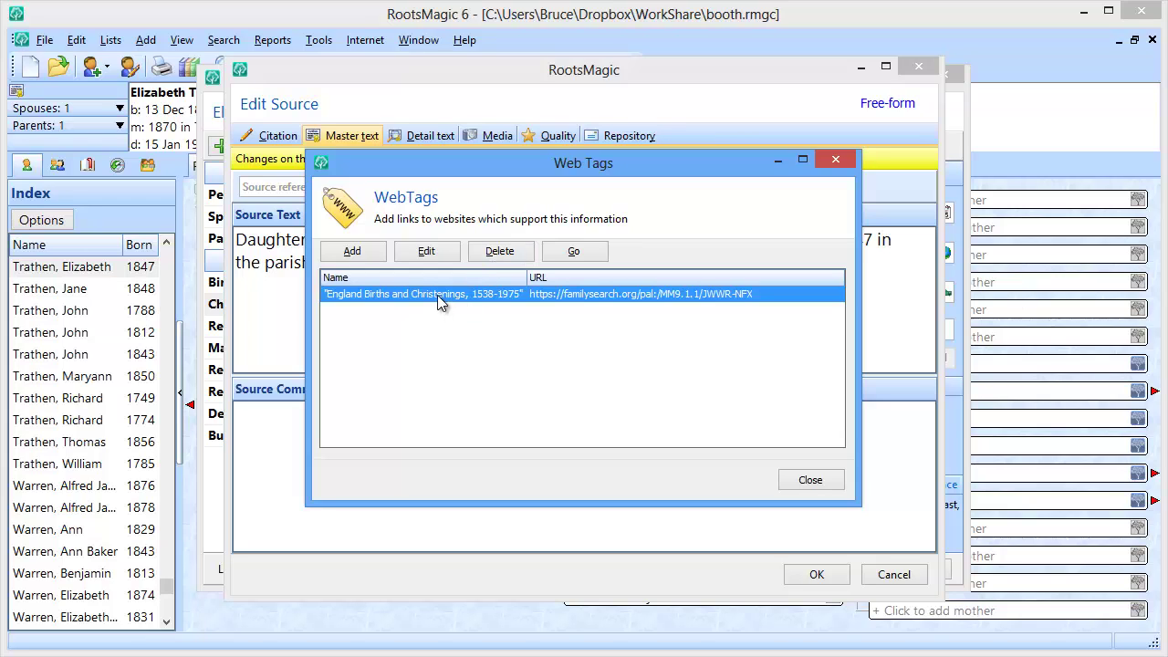
left_click_drag(448, 173, 521, 221)
left_click(505, 298)
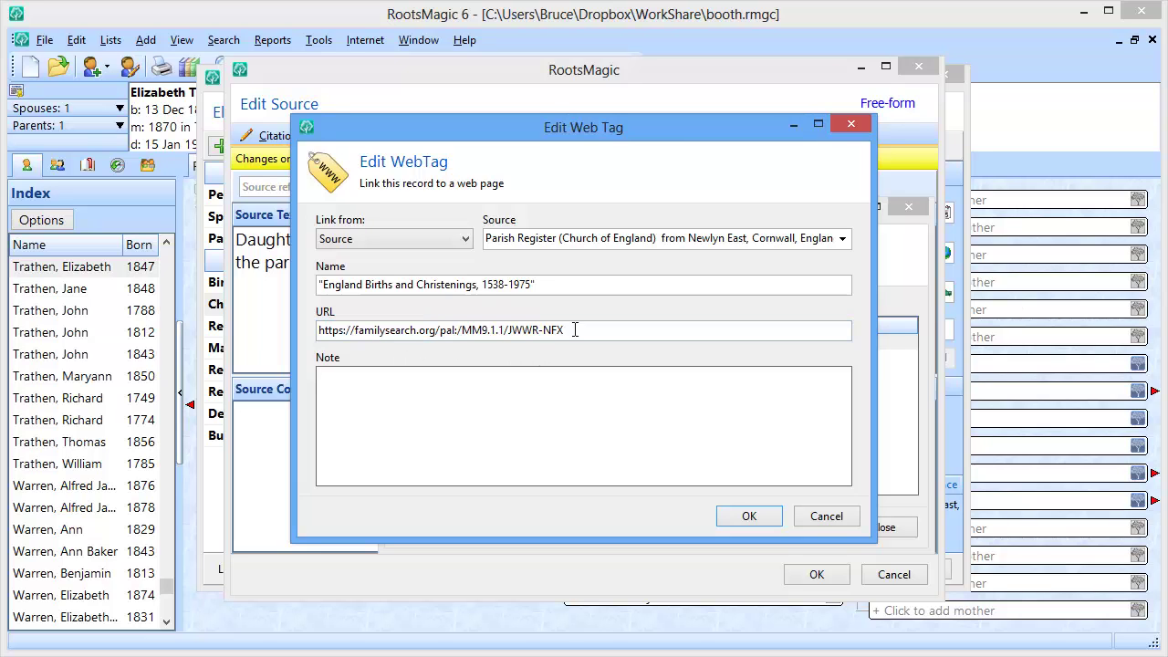
left_click(741, 520)
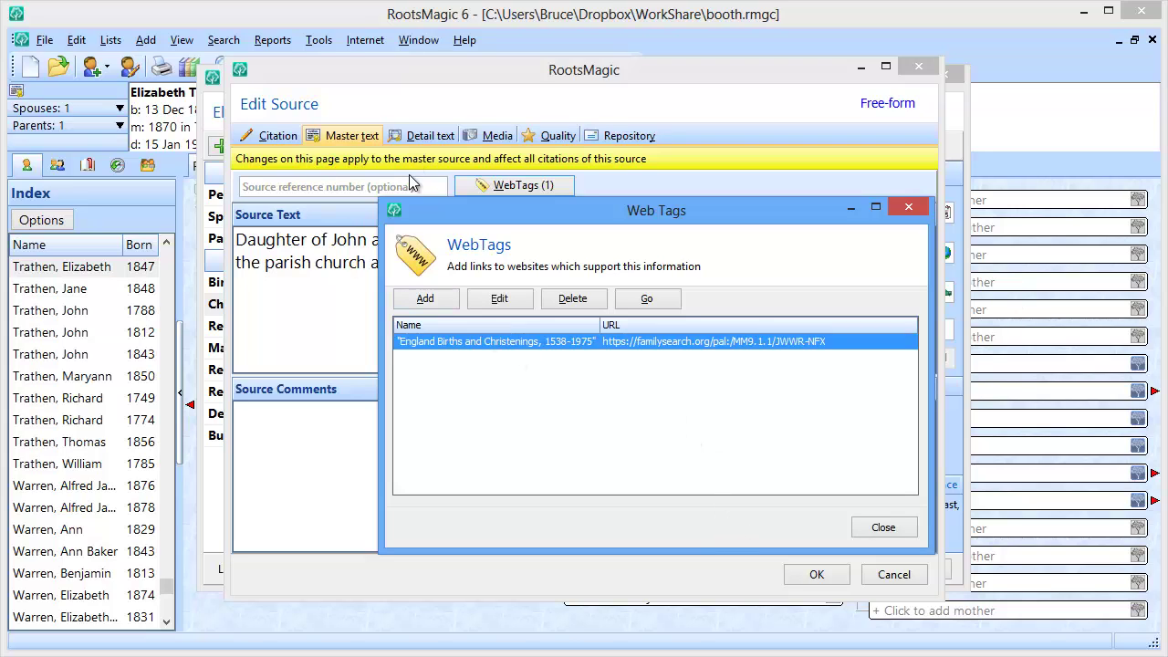
left_click(883, 530)
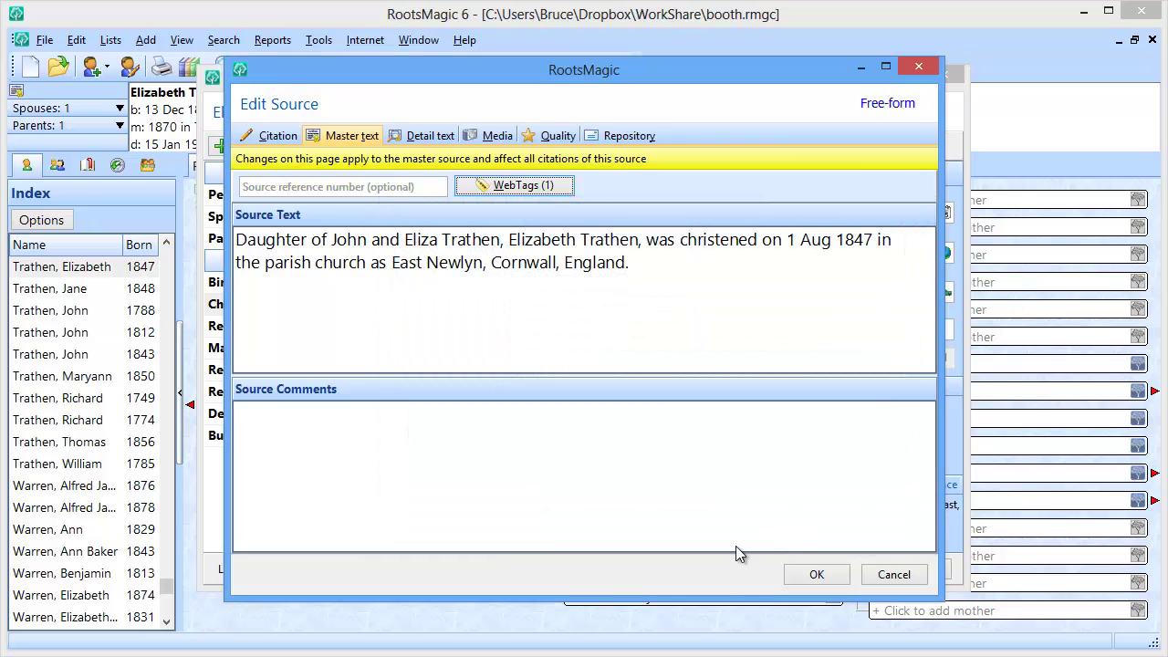
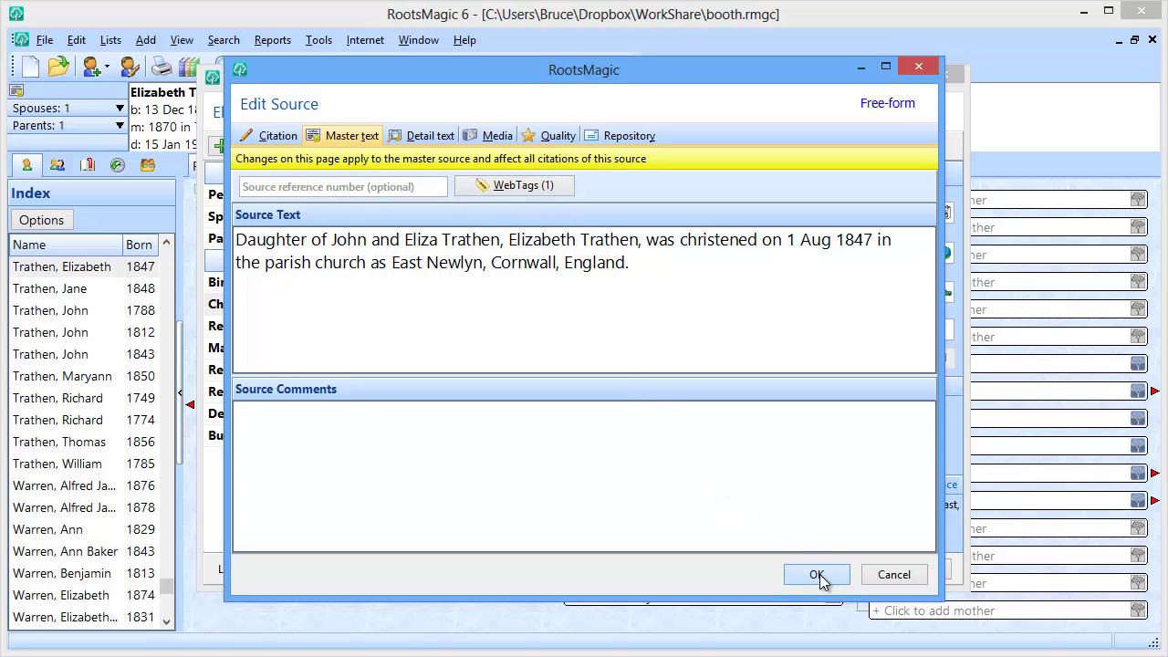
left_click(853, 539)
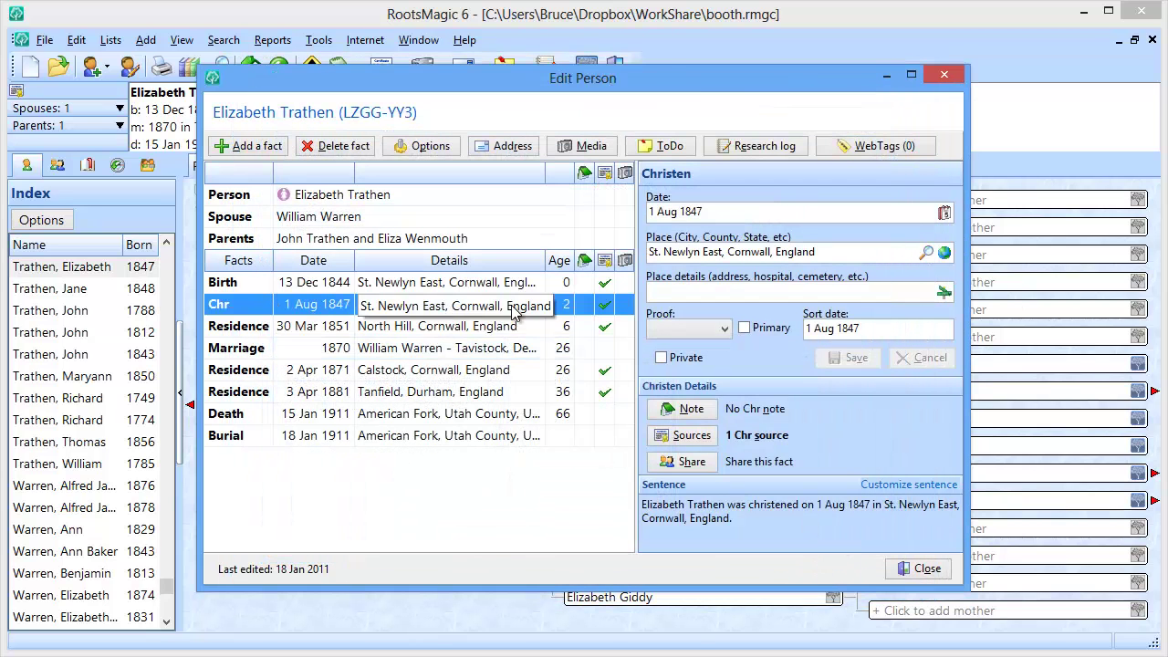
mouse_move(602, 315)
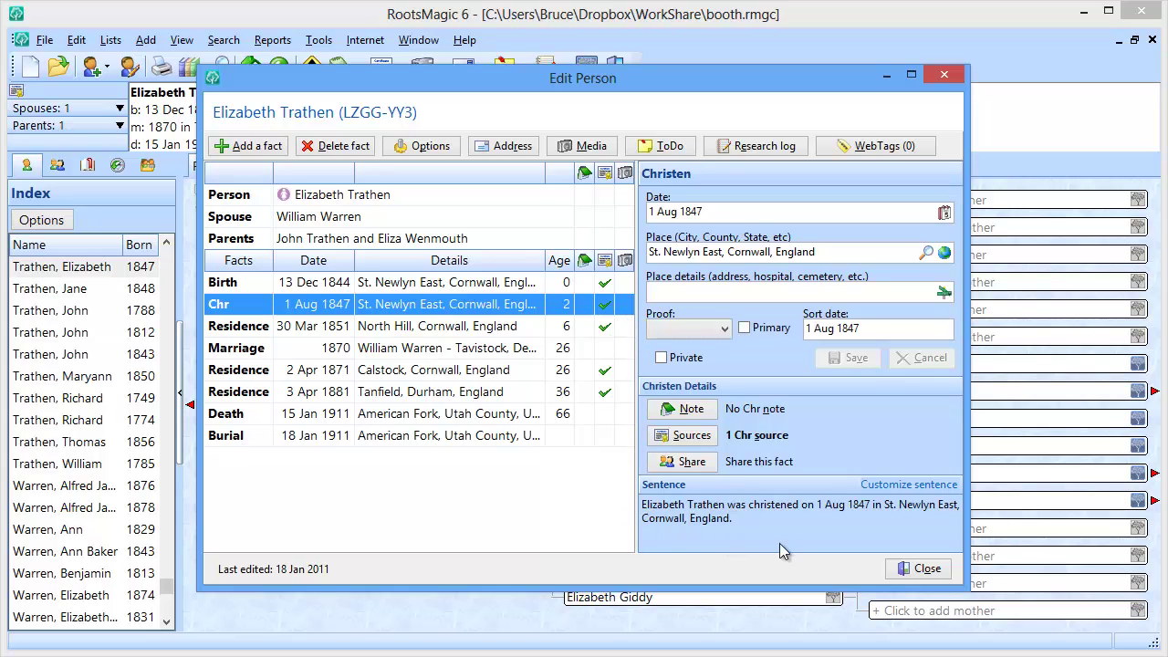
left_click(911, 573)
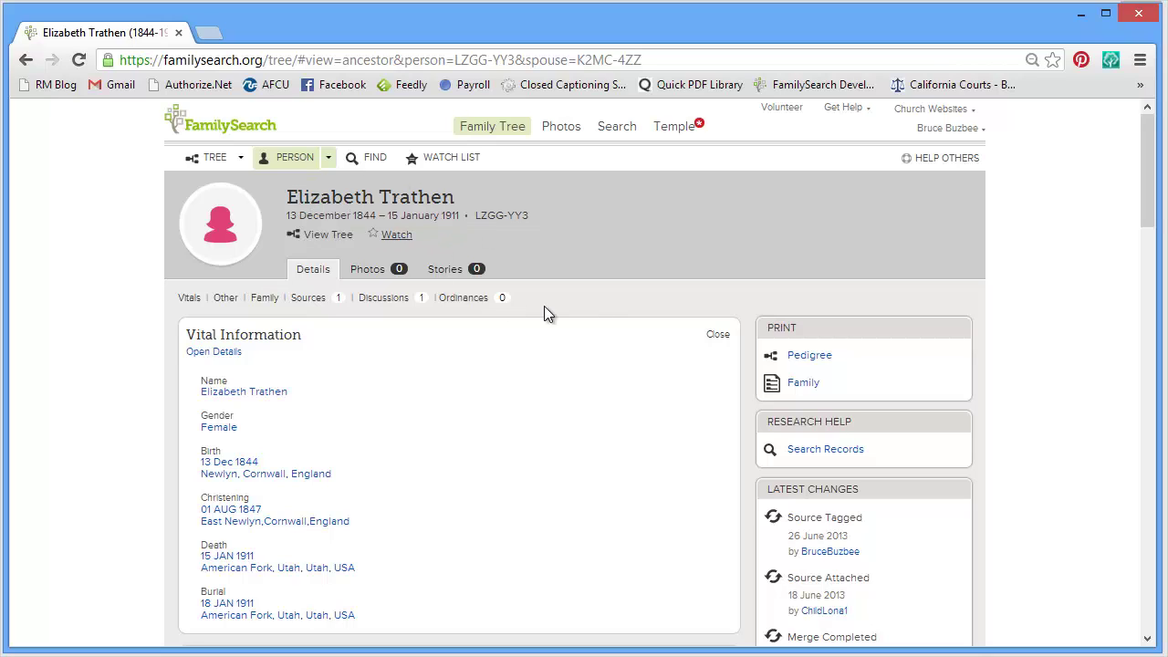
On the person's FamilySearch web page, expand the "Utah Death Certificates, 1904-1956" source and check which facts it is tagged to
left_click_drag(1148, 173, 1139, 454)
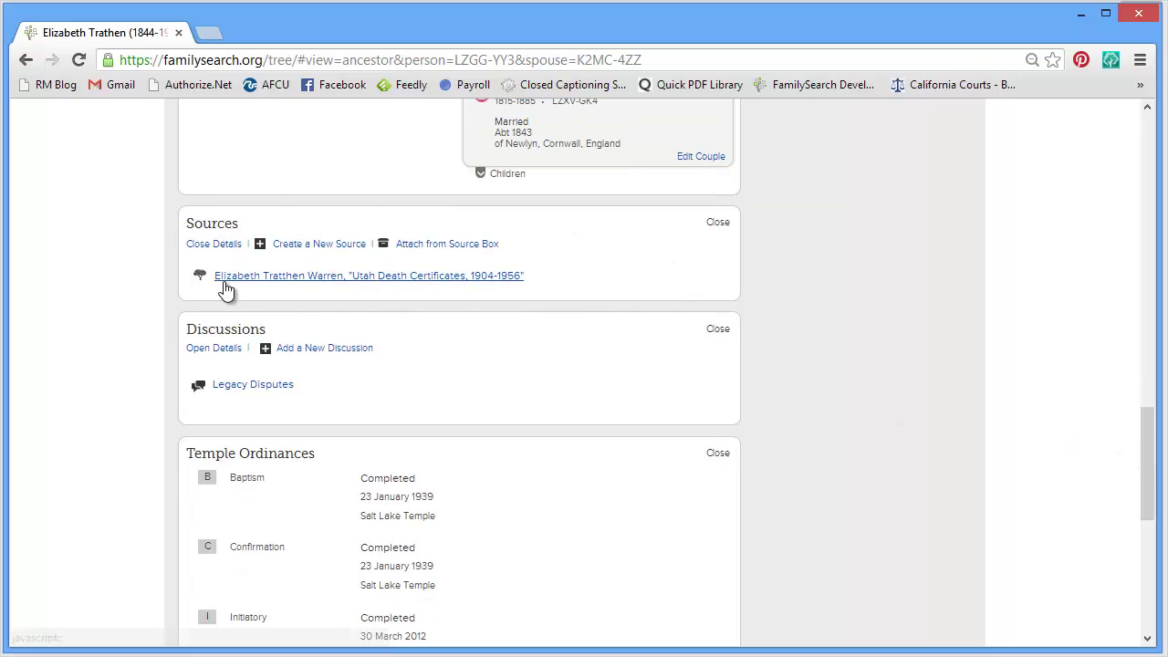
left_click(404, 281)
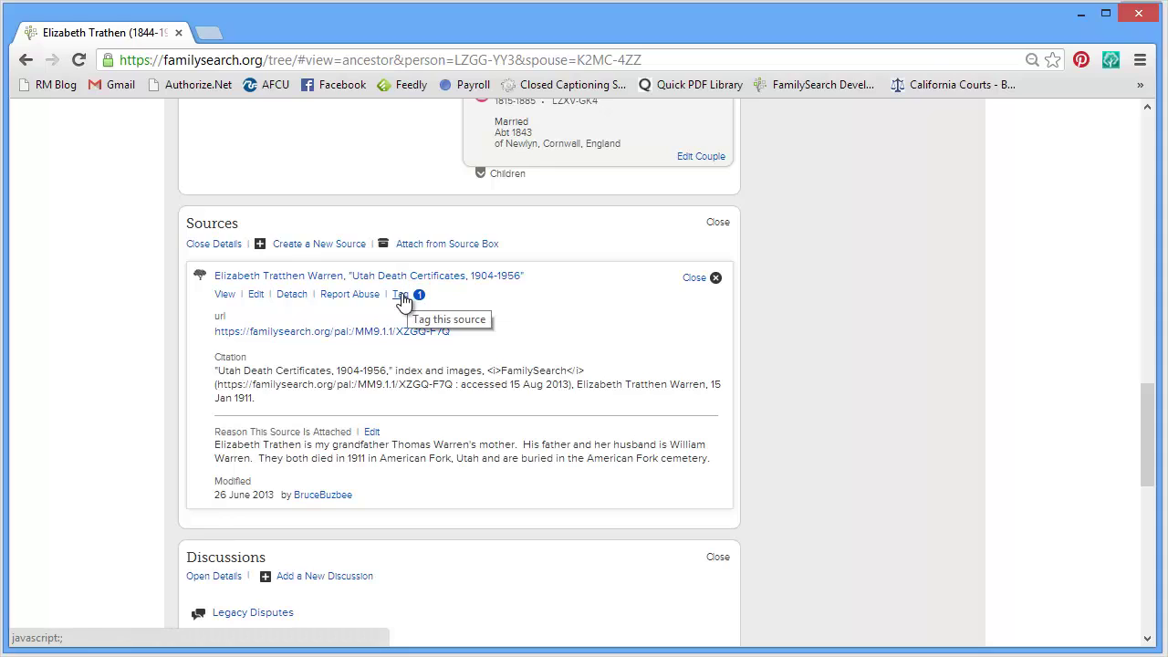
left_click(401, 296)
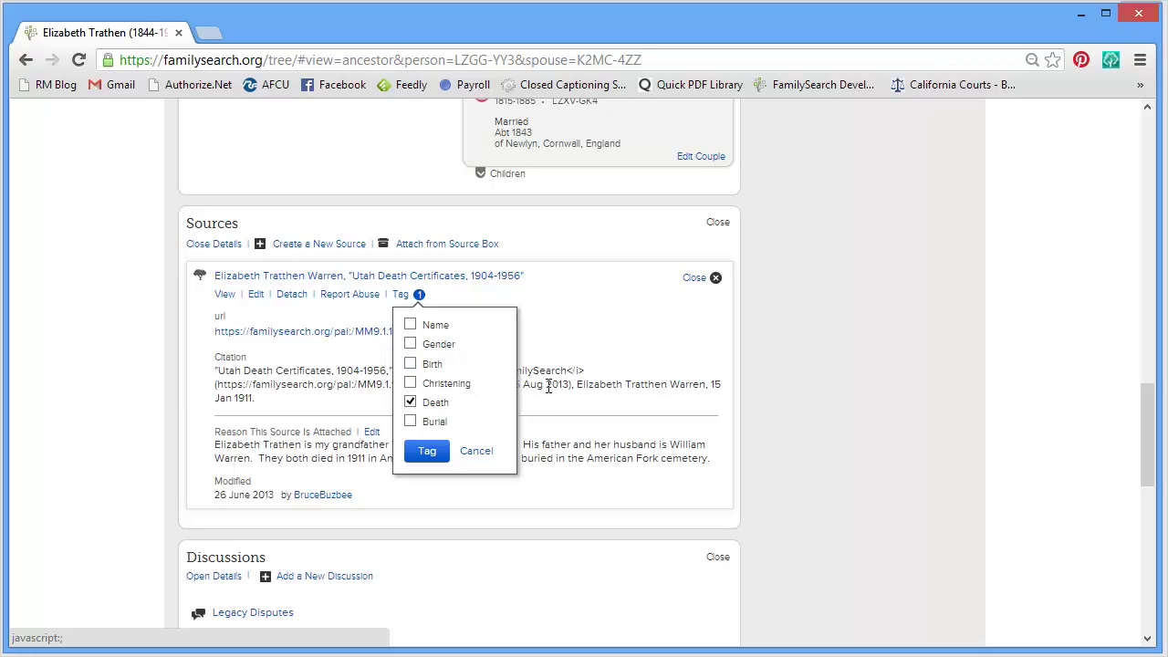
left_click(828, 398)
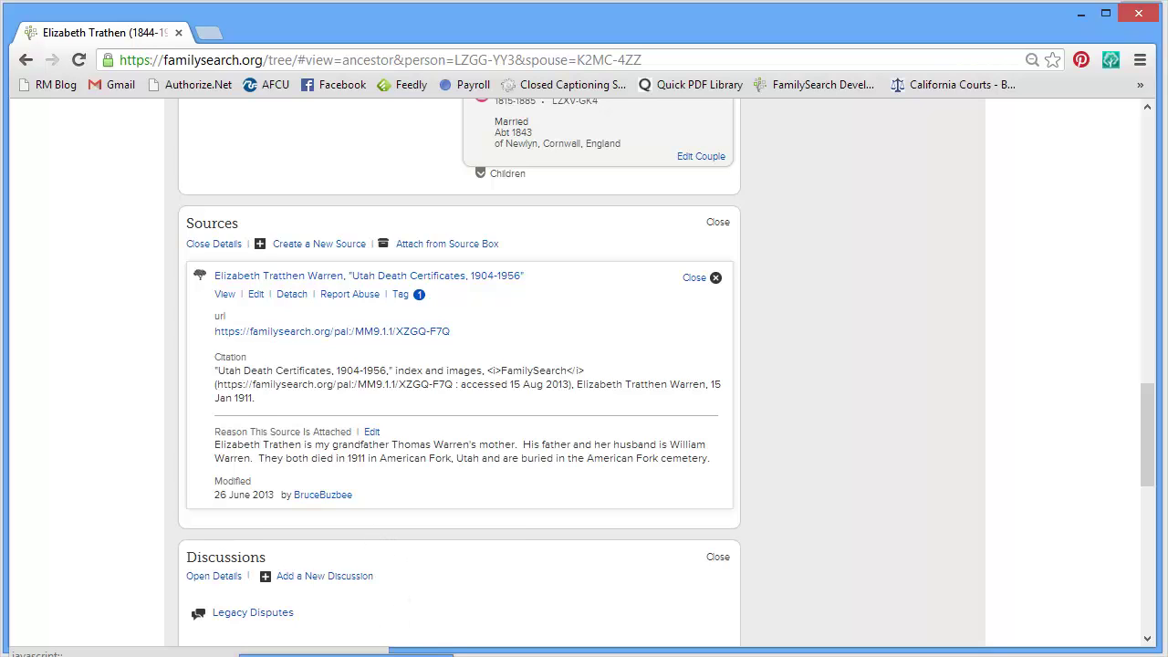
Switch to RootsMagic, open the highlighted person's FamilySearch Person Tools, and view the Parish Register source of the local christening fact
key("alt+Tab")
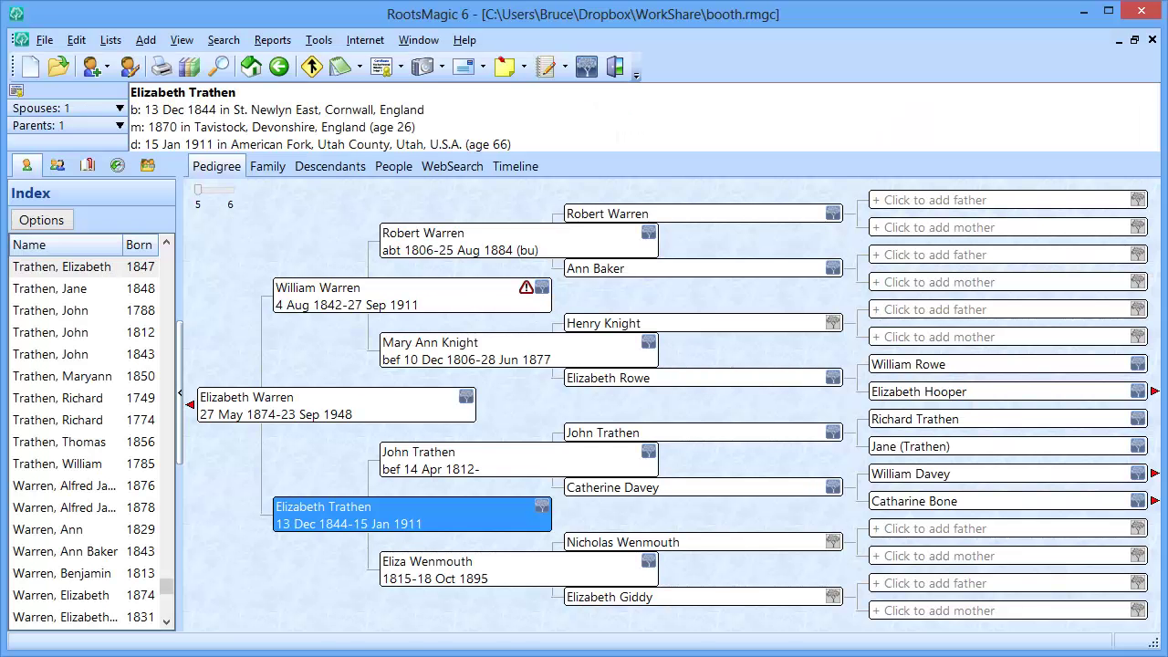
left_click(543, 509)
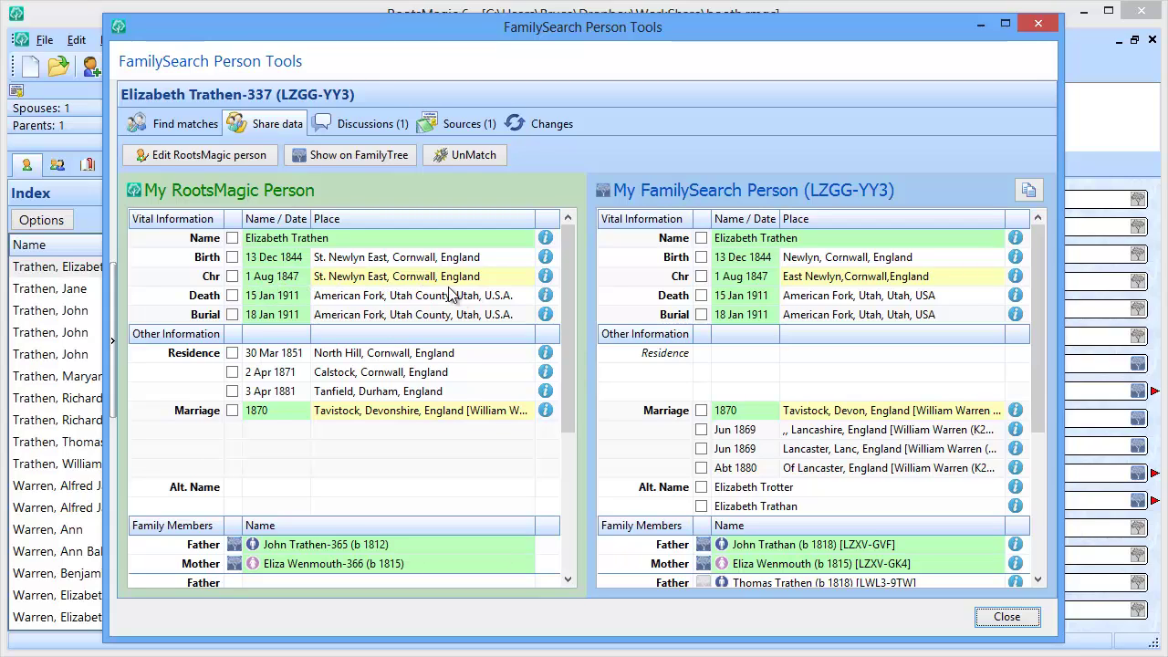
left_click(545, 276)
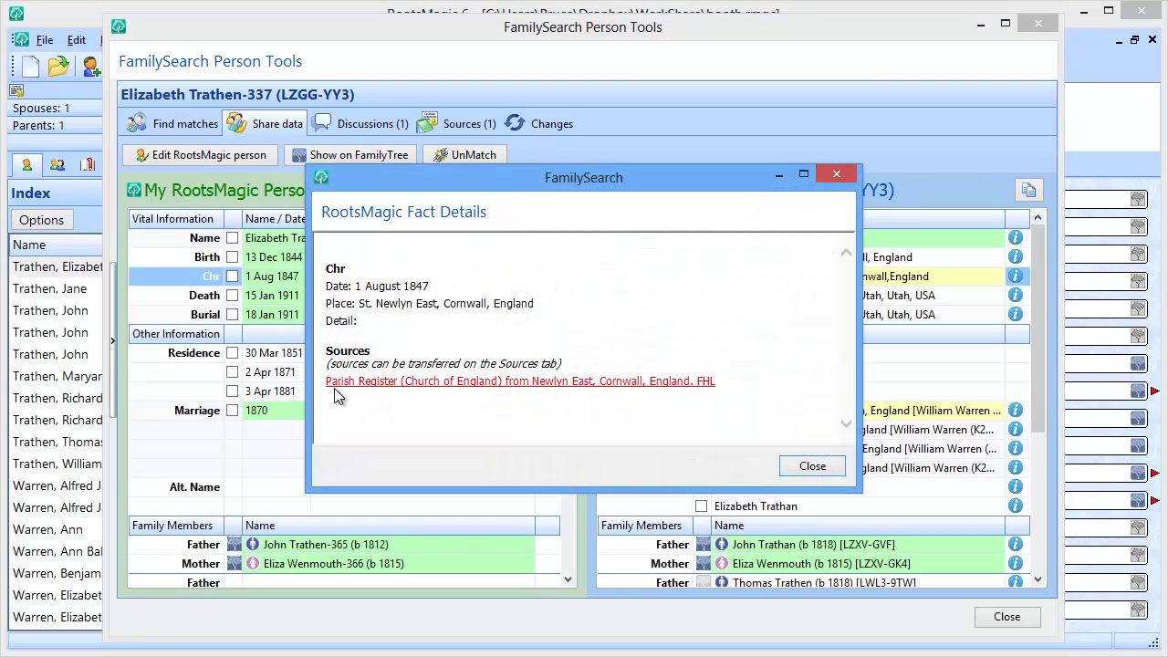
left_click(497, 383)
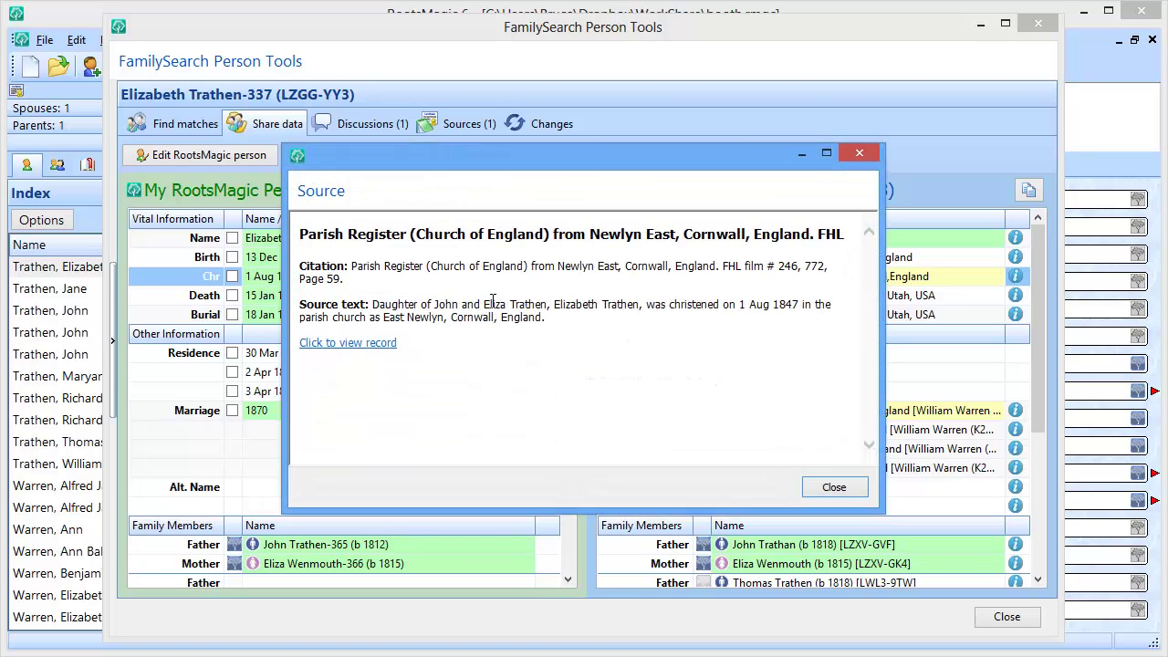
View the online record linked to the Parish Register source, and close the record, source and fact details
left_click(339, 344)
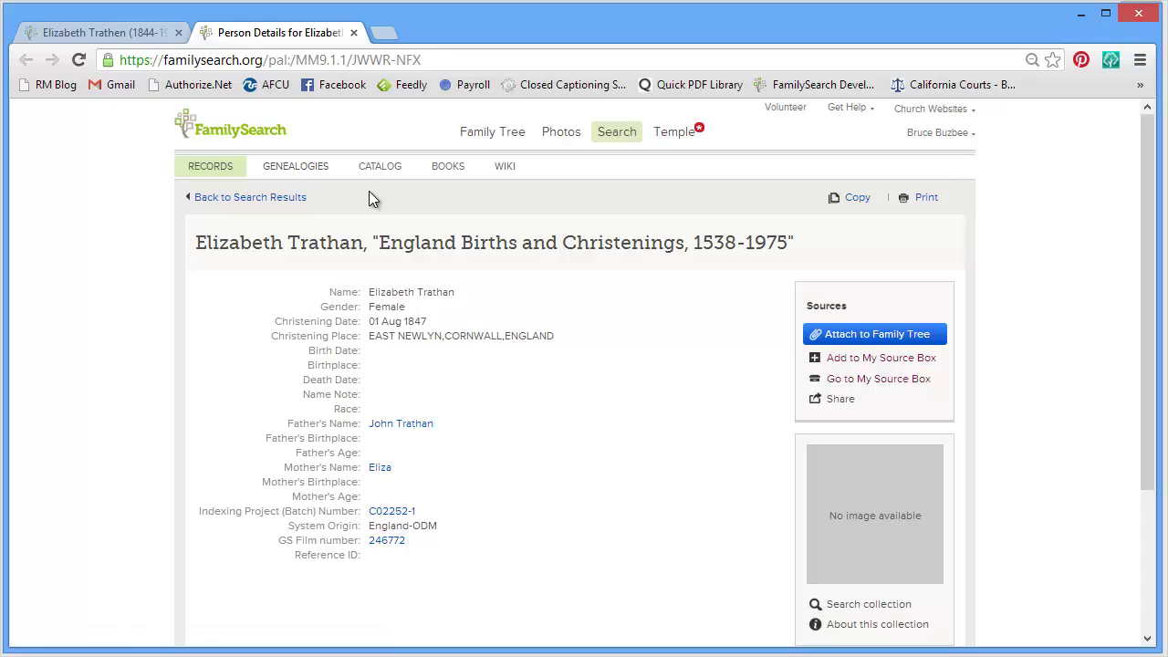
left_click(353, 33)
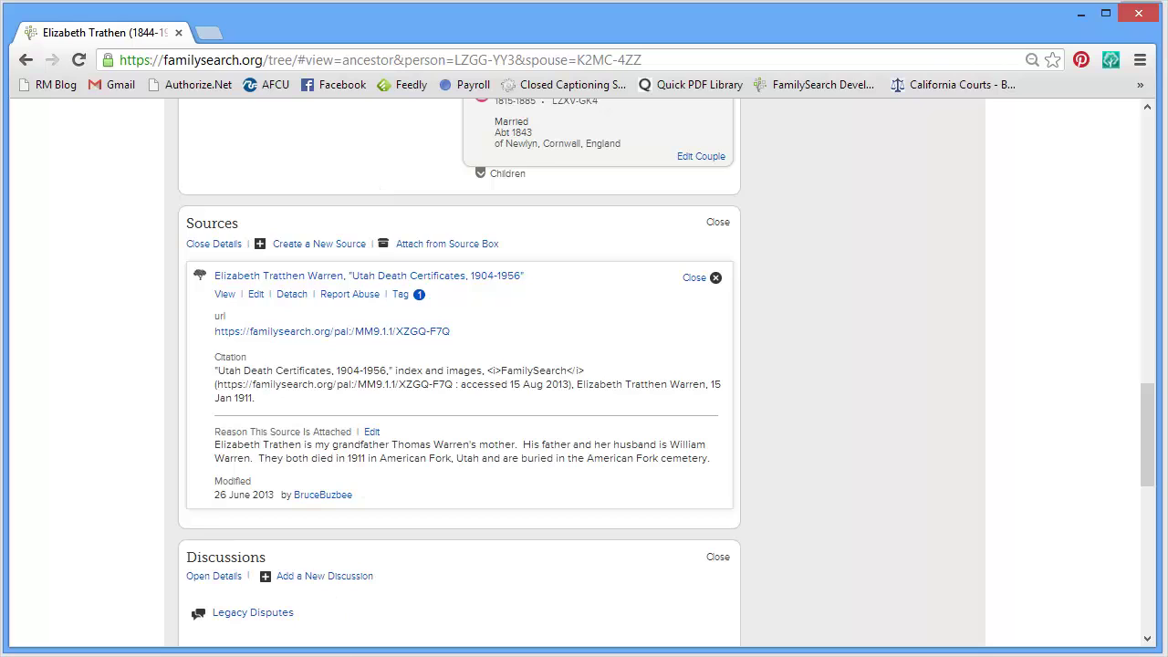
key("alt+Tab")
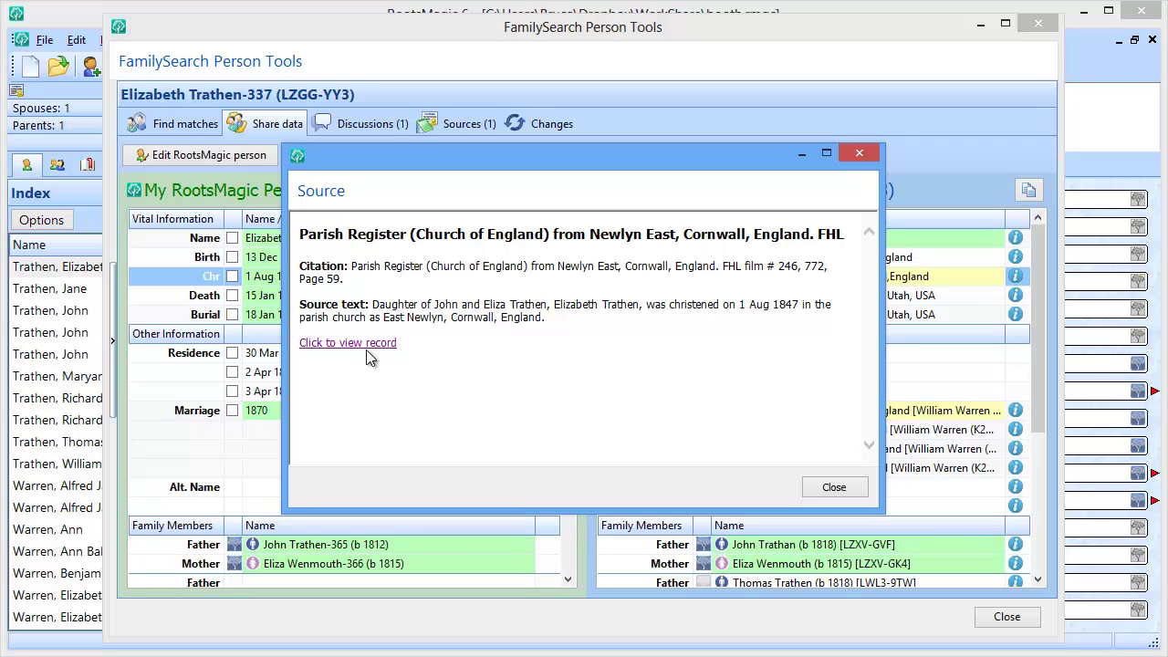
left_click(830, 487)
left_click(811, 467)
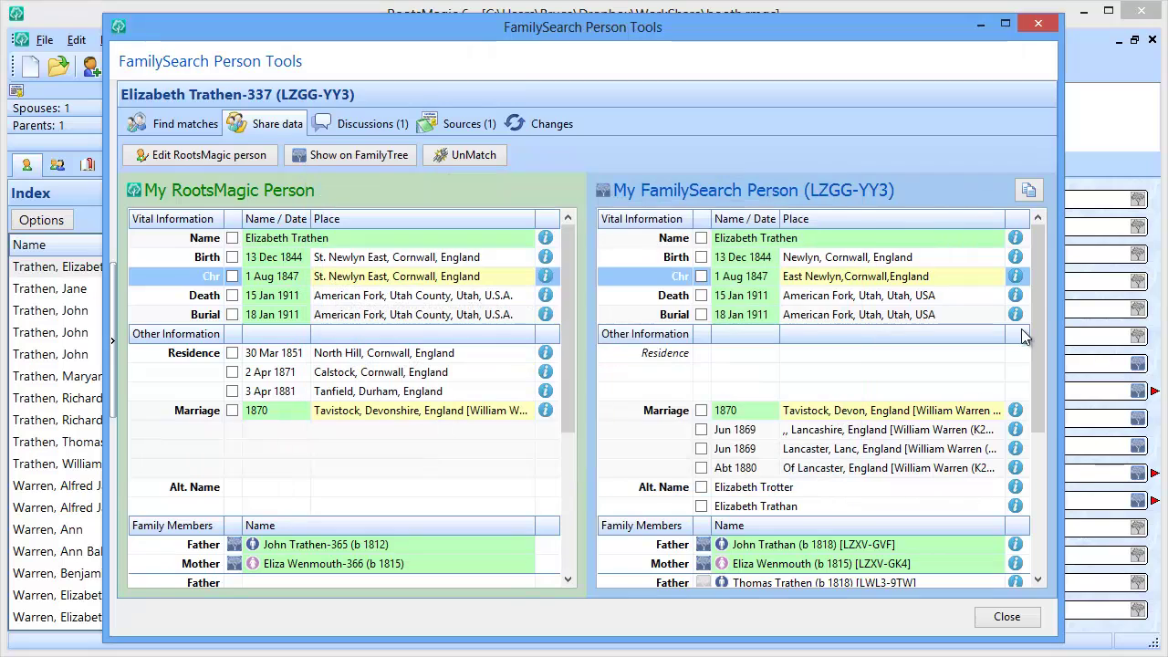
View the FamilySearch fact details and sources for the christening and death facts
left_click(1014, 277)
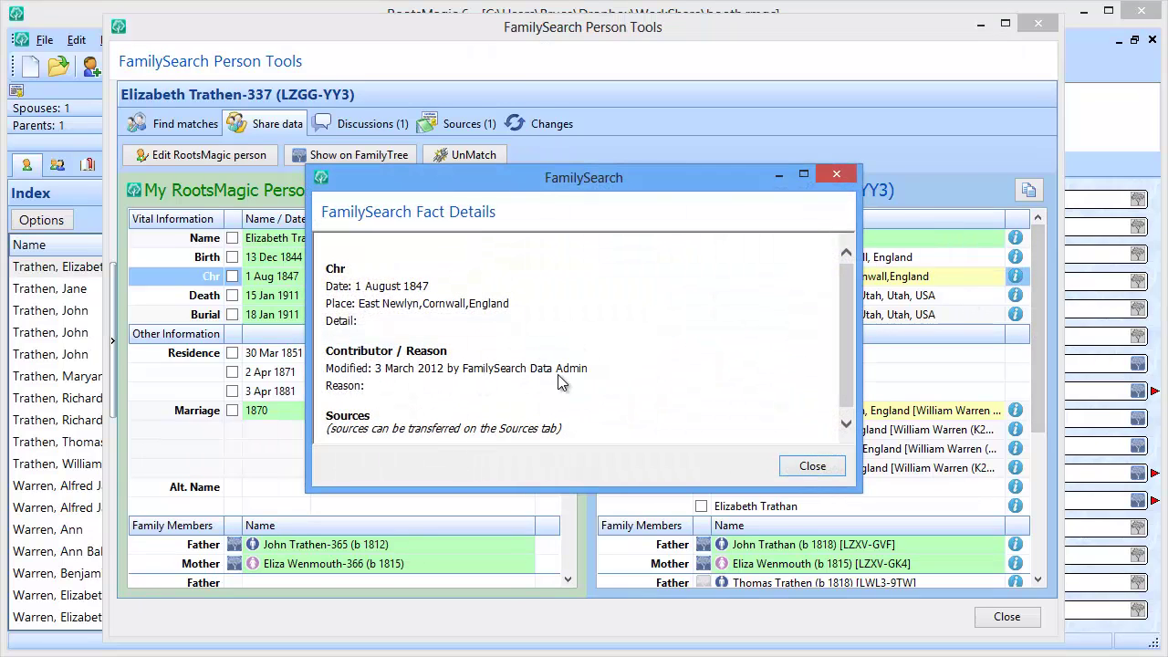
left_click(808, 469)
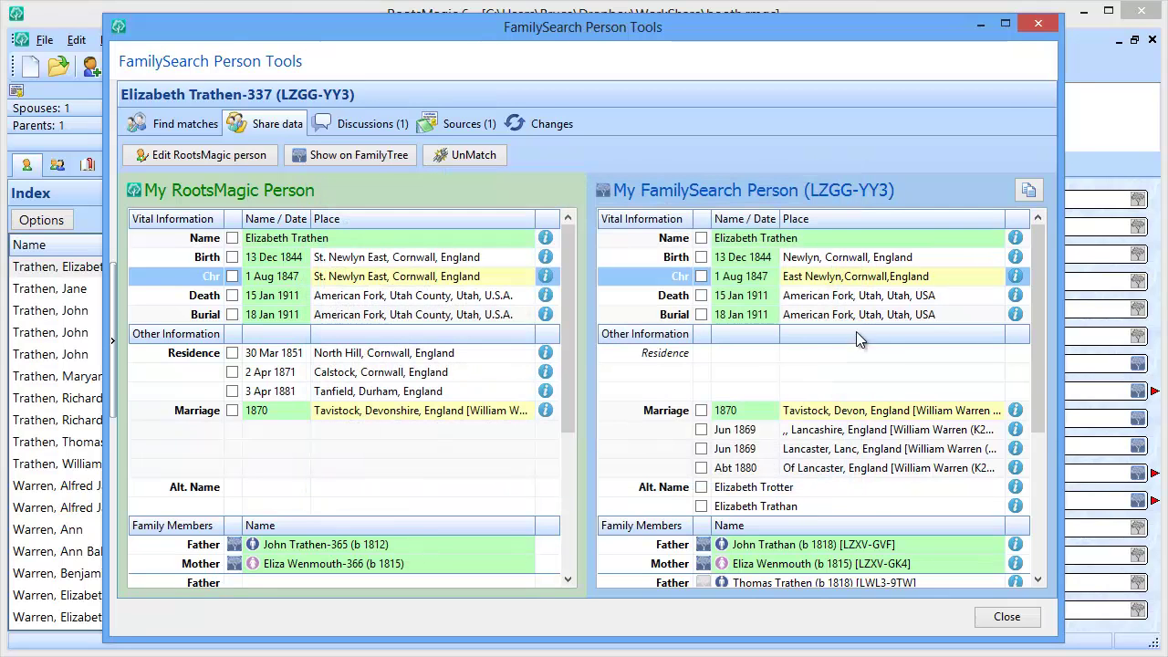
left_click(1014, 294)
scroll(847, 335, "down", 1)
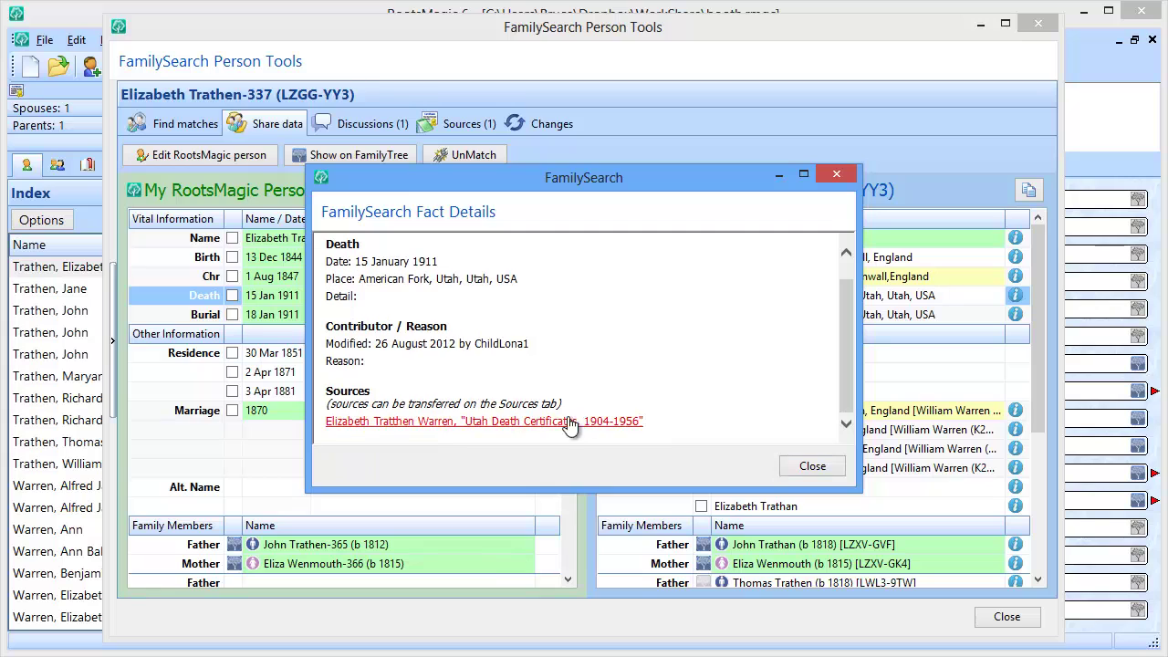
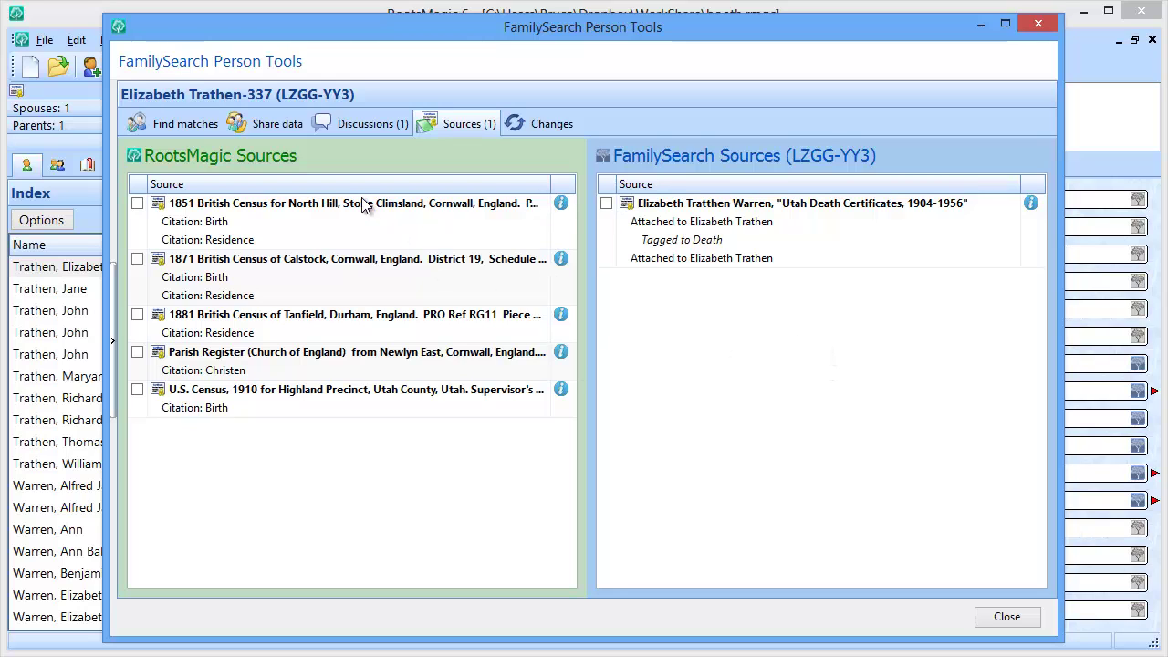
Bring up the actions for the FamilySearch "Utah Death Certificates, 1904-1956" source and review its fact-tagging choices
left_click(606, 205)
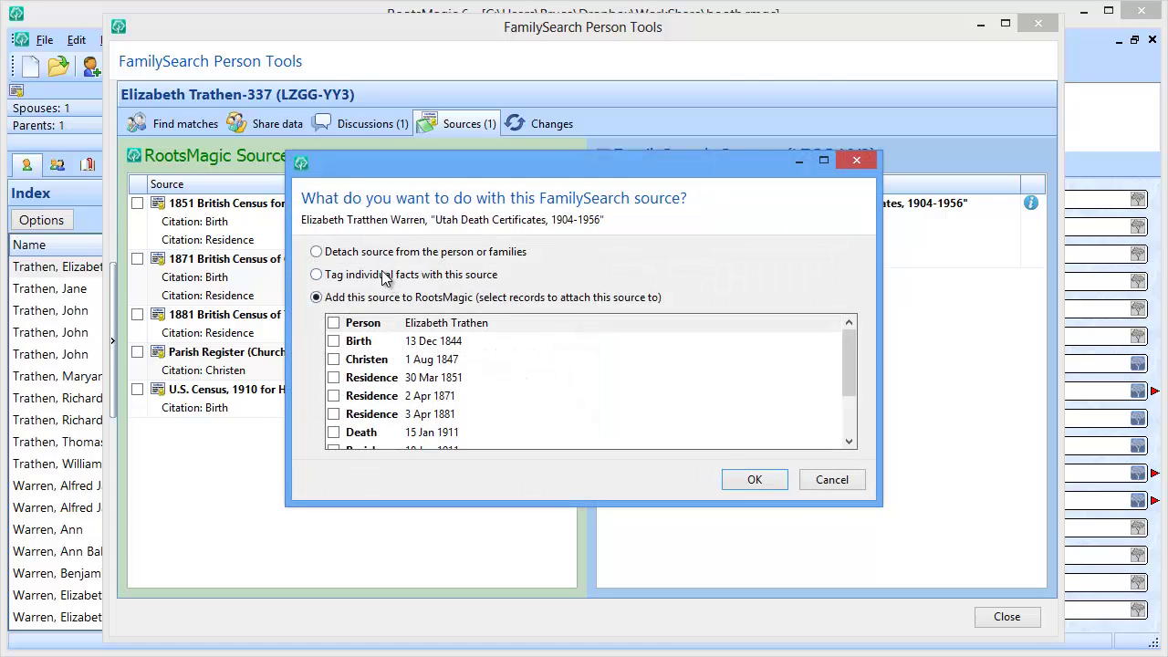
left_click_drag(431, 171, 314, 276)
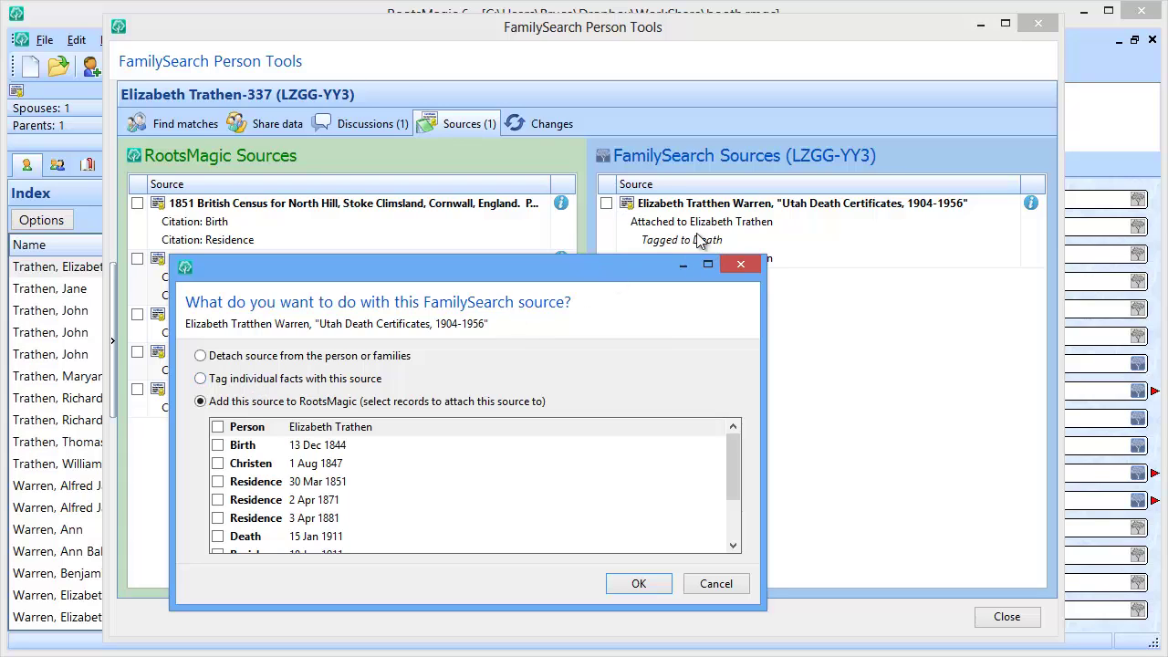
left_click(265, 378)
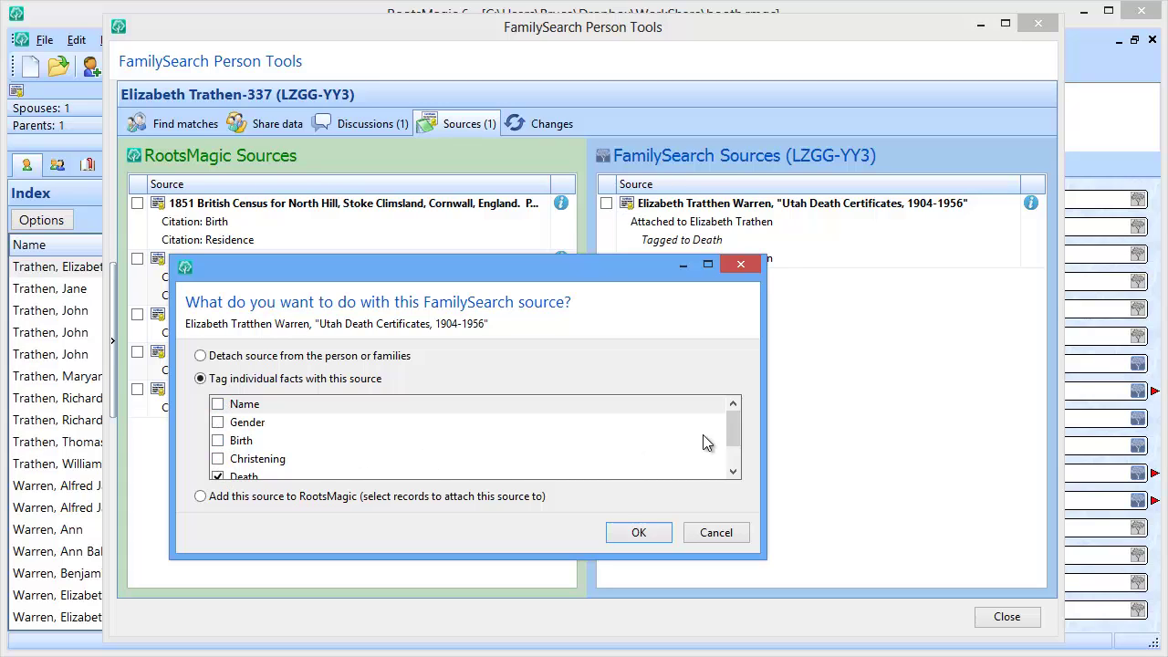
mouse_move(732, 436)
left_mouse_down()
mouse_move(733, 451)
mouse_move(734, 434)
left_mouse_up()
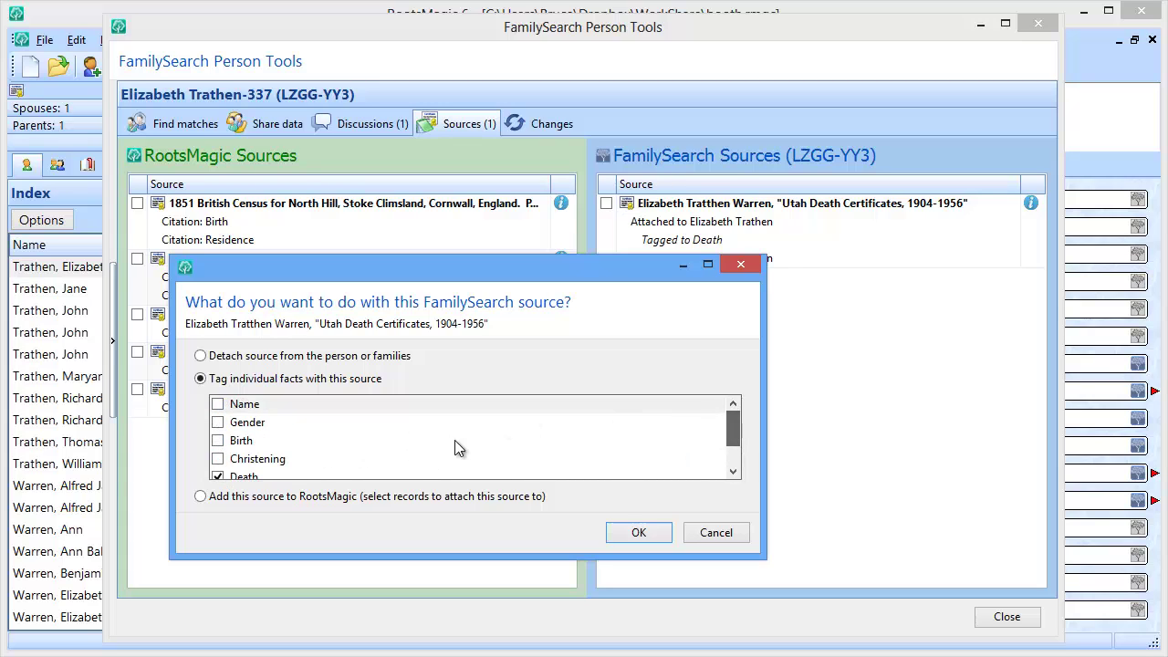
Add the FamilySearch "Utah Death Certificates, 1904-1956" source to RootsMagic, attaching it to the Death fact
left_click(223, 495)
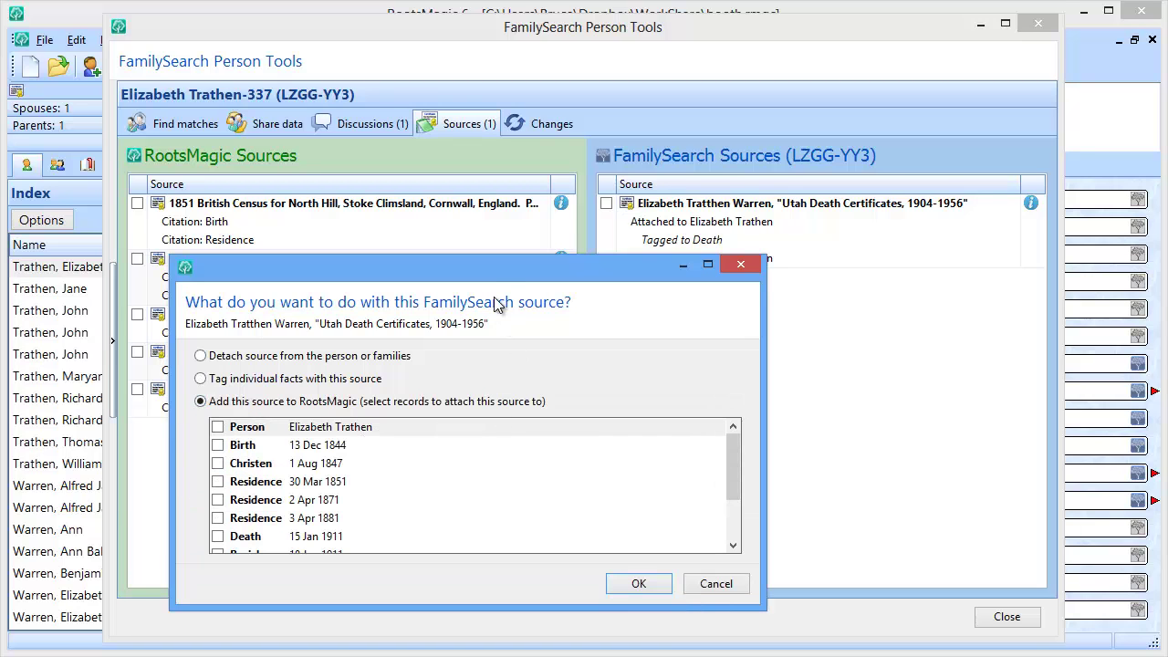
left_click_drag(485, 274, 743, 231)
left_click(424, 508)
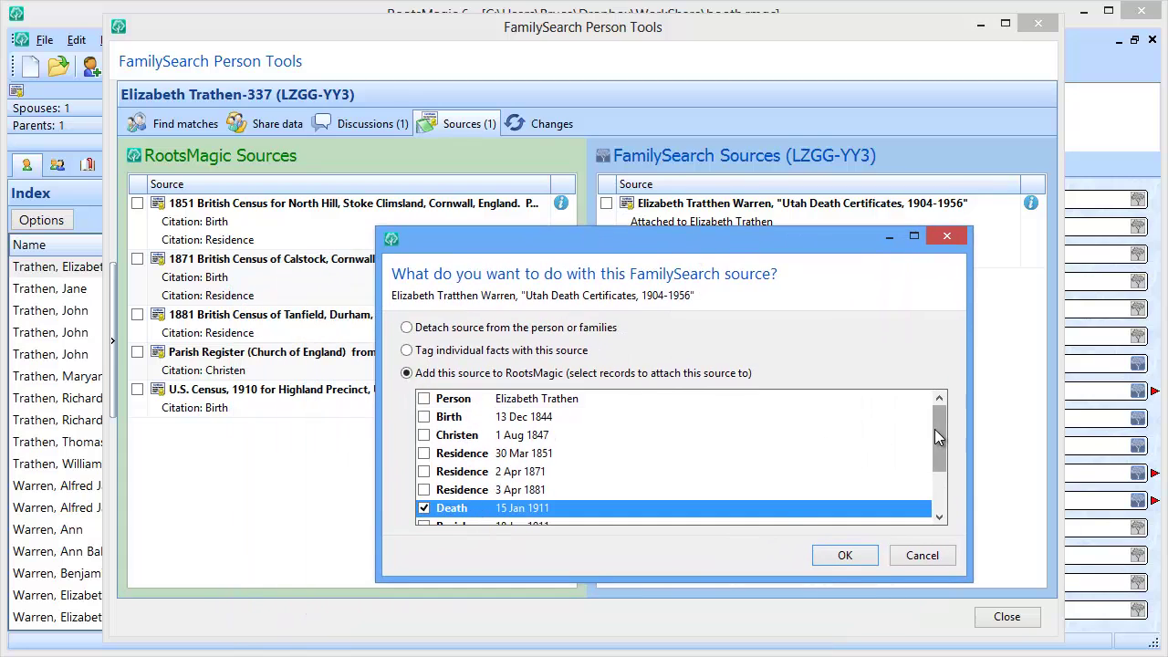
left_click_drag(934, 429, 934, 404)
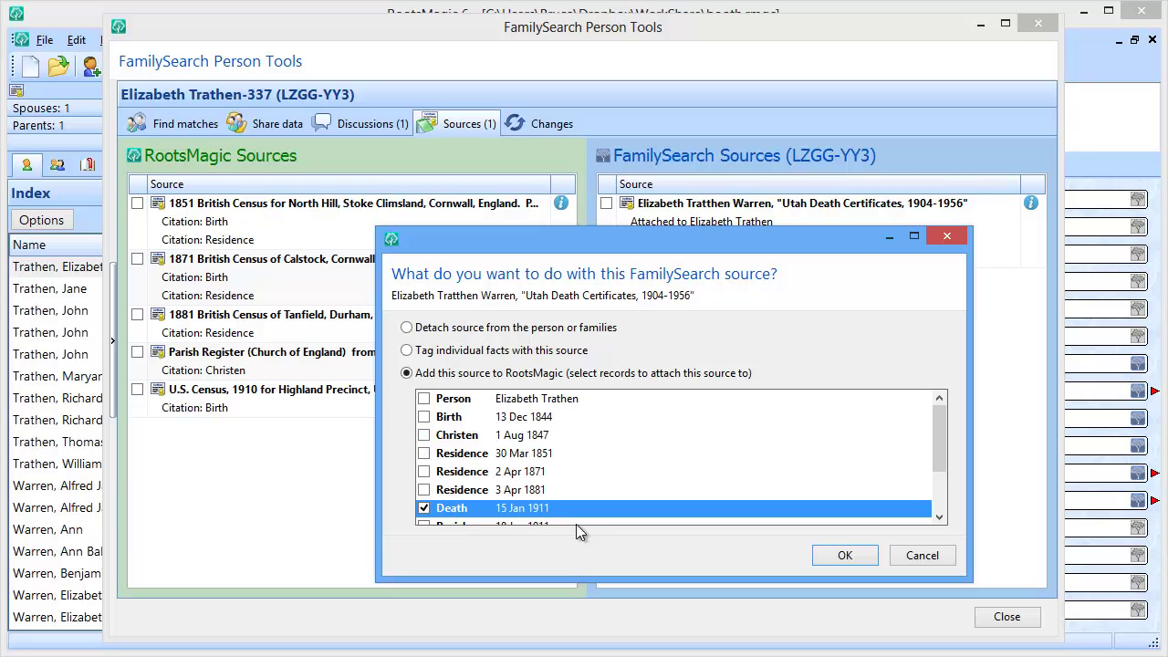
left_click(841, 557)
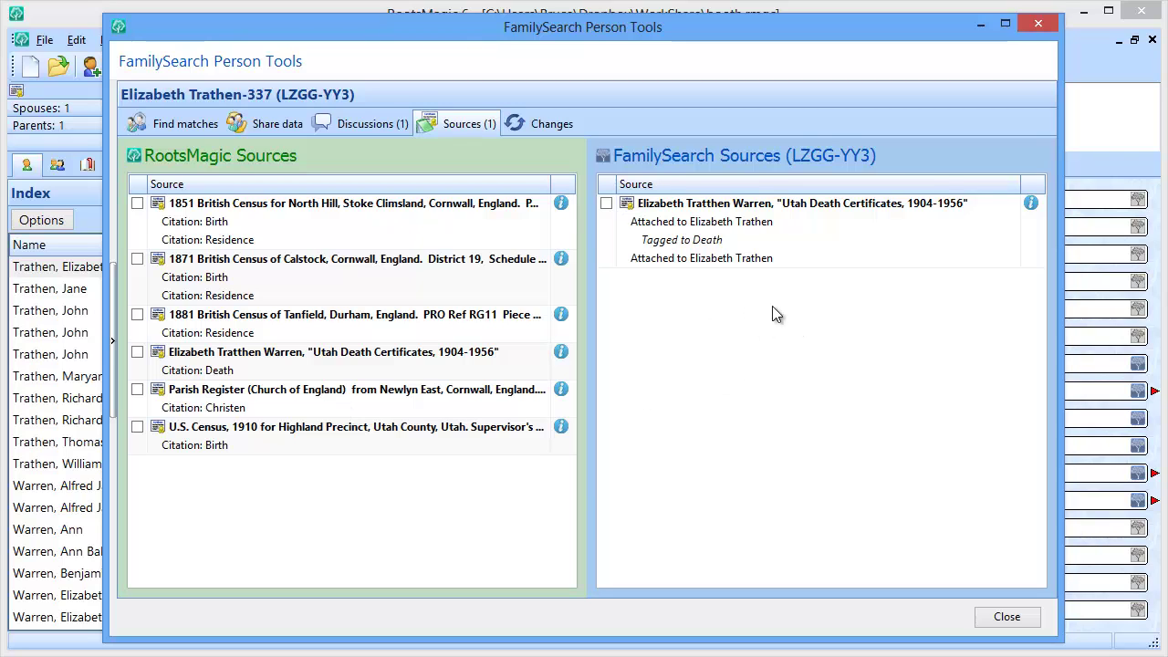
Add the RootsMagic Parish Register source to FamilySearch, attached to the person and tagged to Christening, with no reason entered
left_click(138, 391)
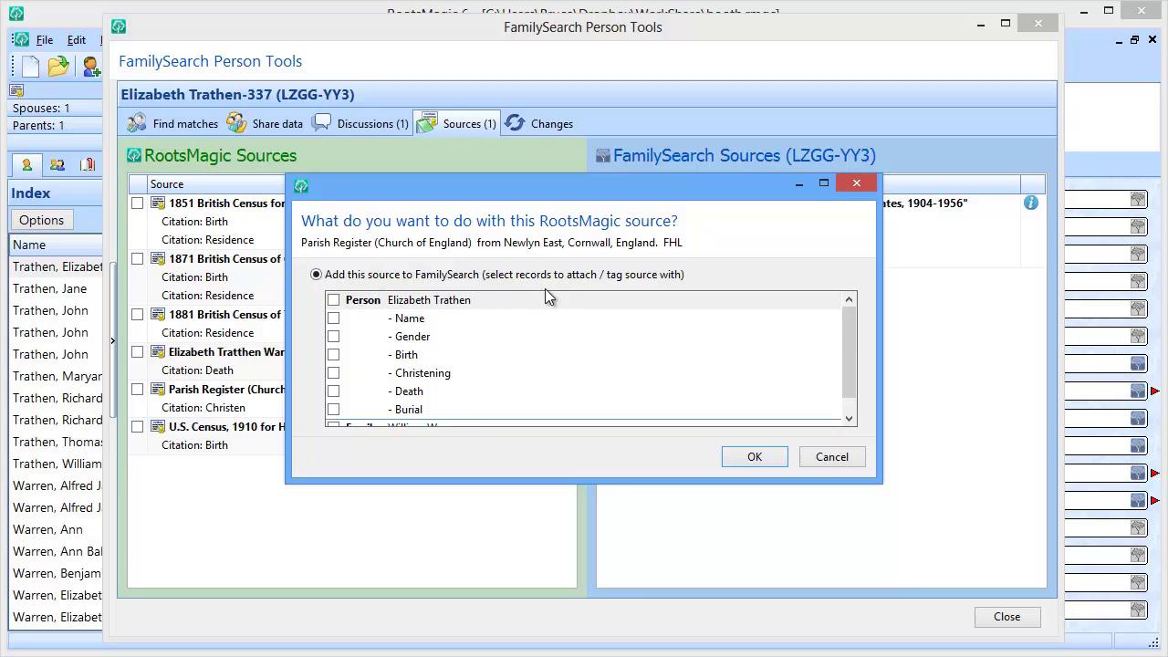
left_click(334, 300)
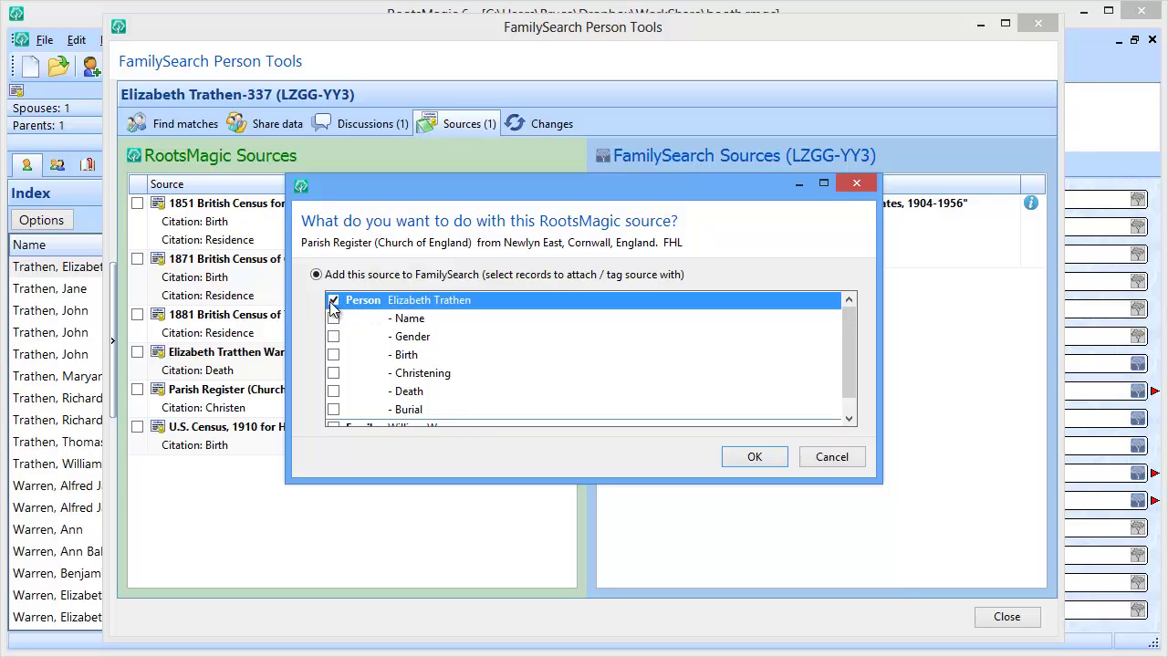
left_click(333, 379)
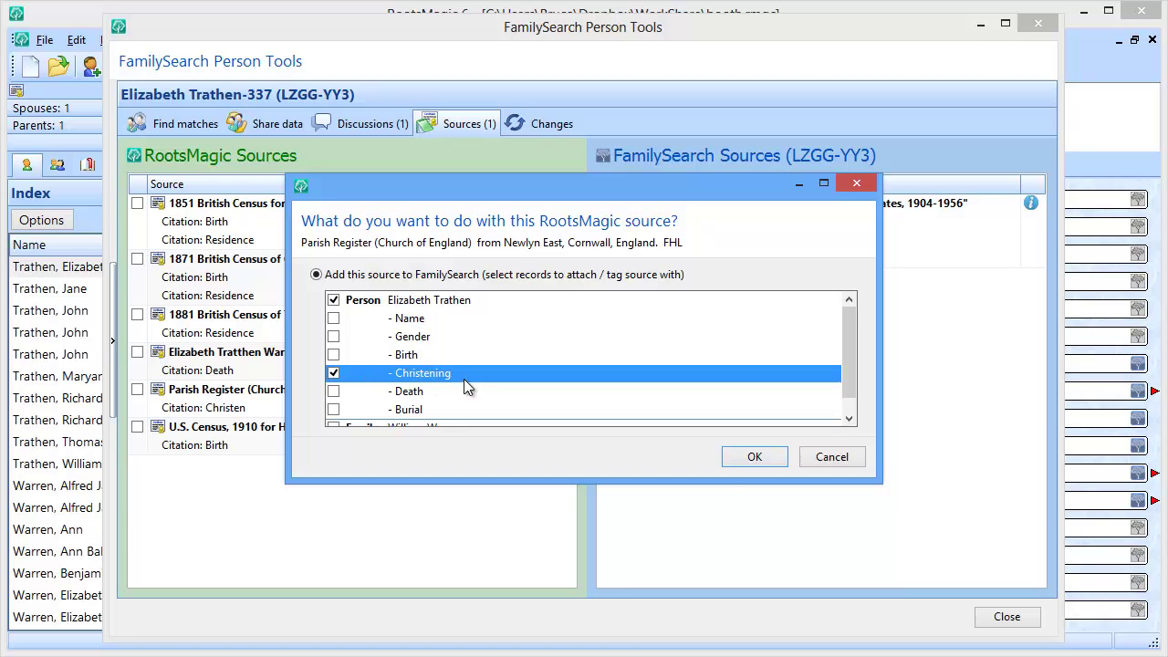
left_click(752, 458)
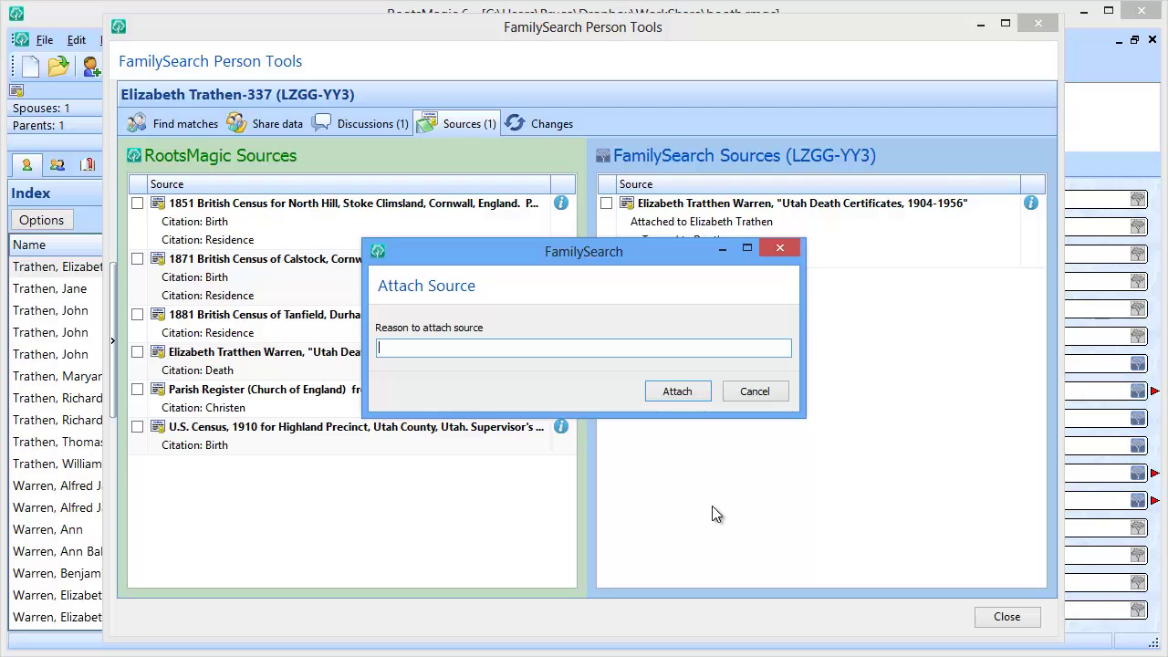
left_click(678, 393)
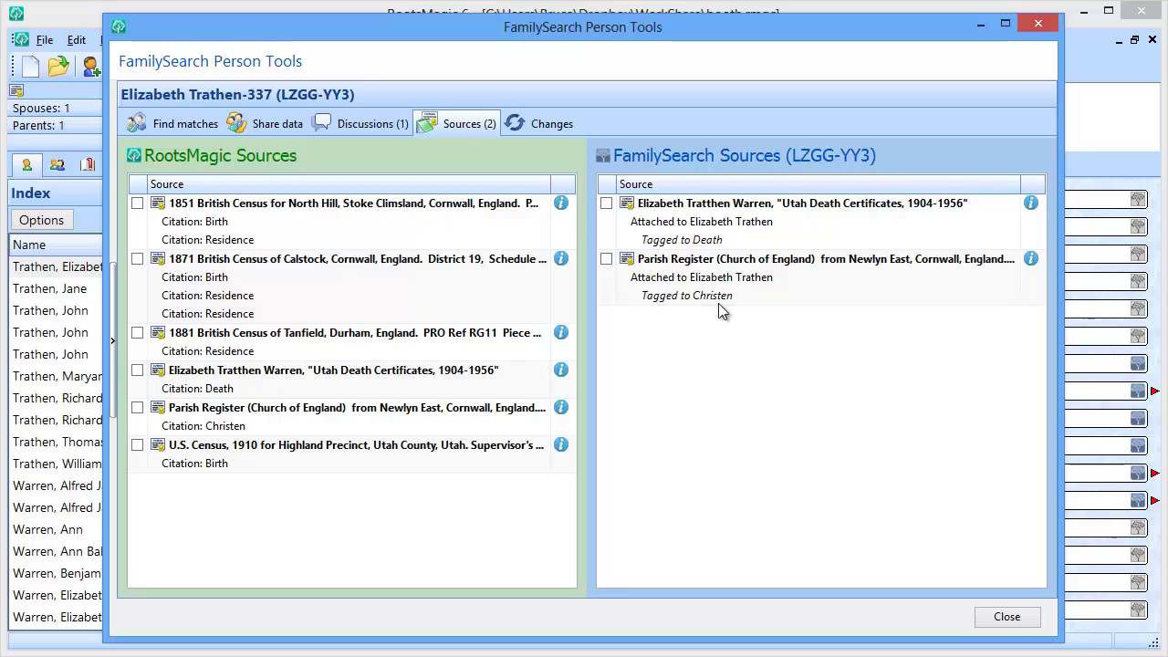
View the FamilySearch Parish Register source and the RootsMagic death certificate source, and close FamilySearch Person Tools
left_click(1031, 260)
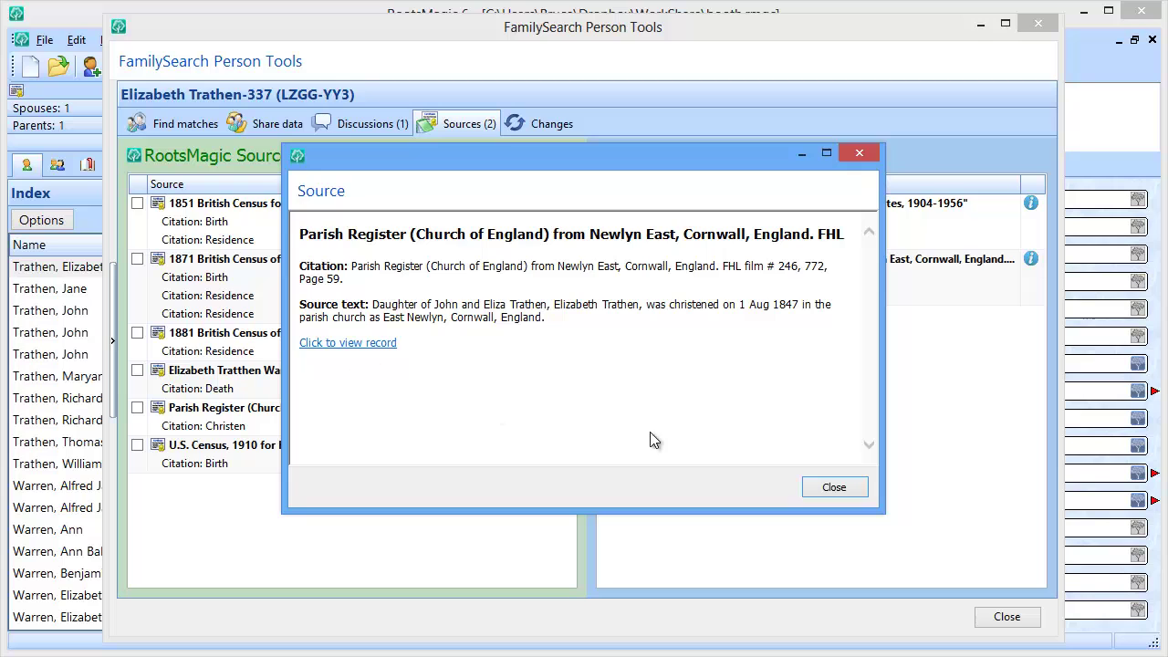
left_click(832, 487)
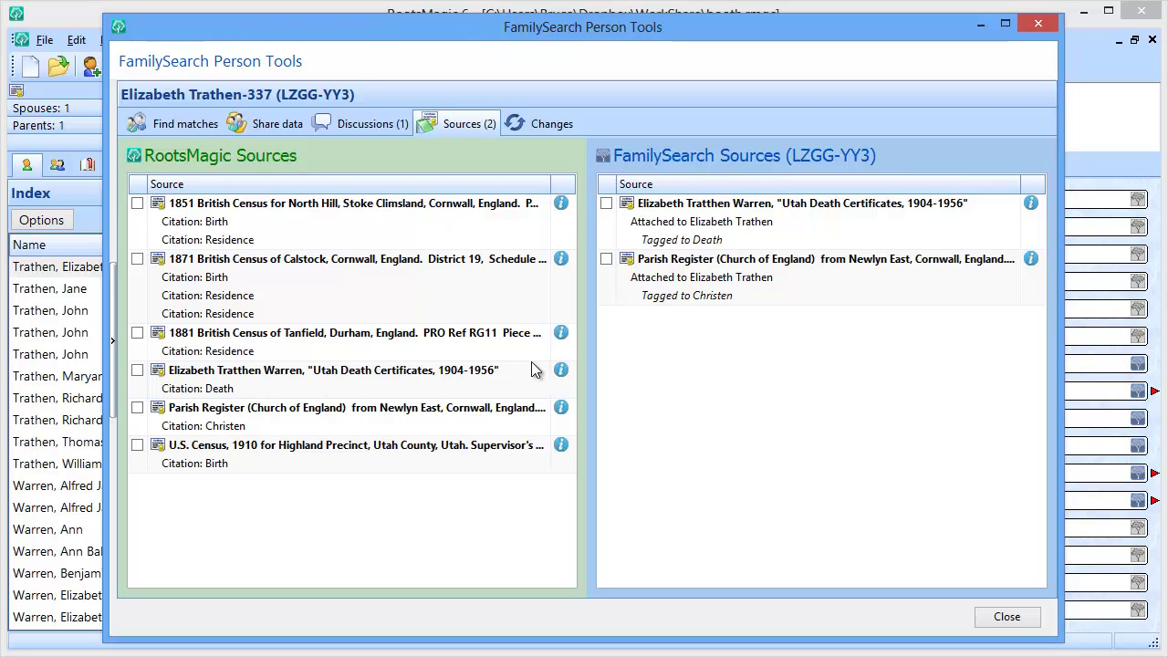
left_click(560, 370)
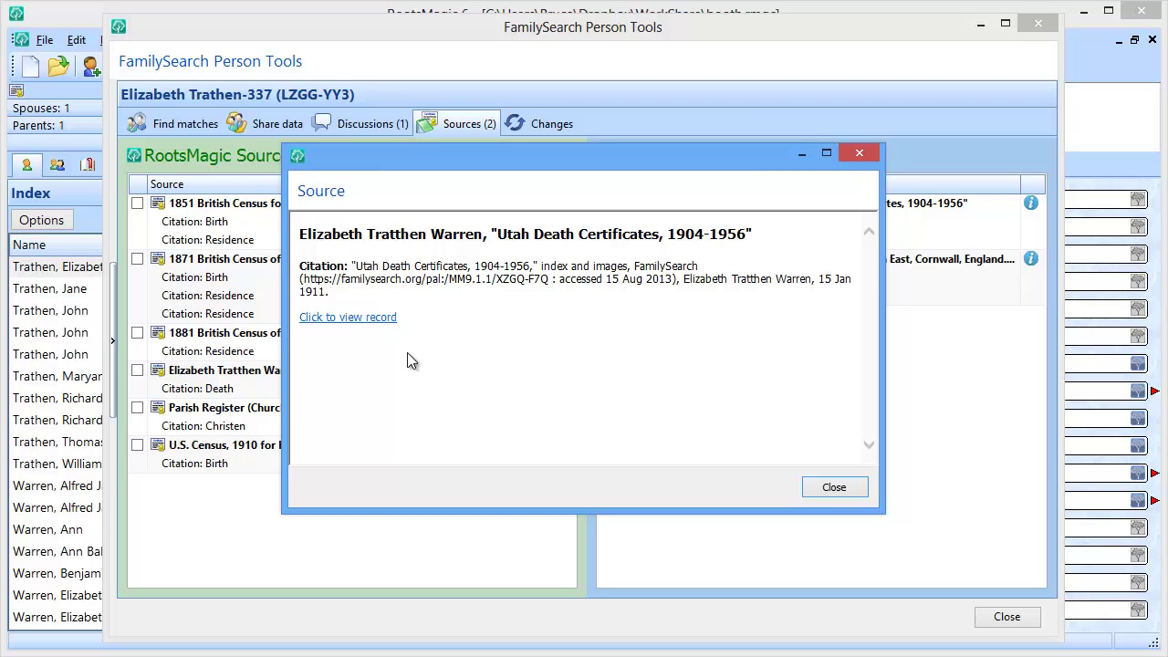
left_click(833, 487)
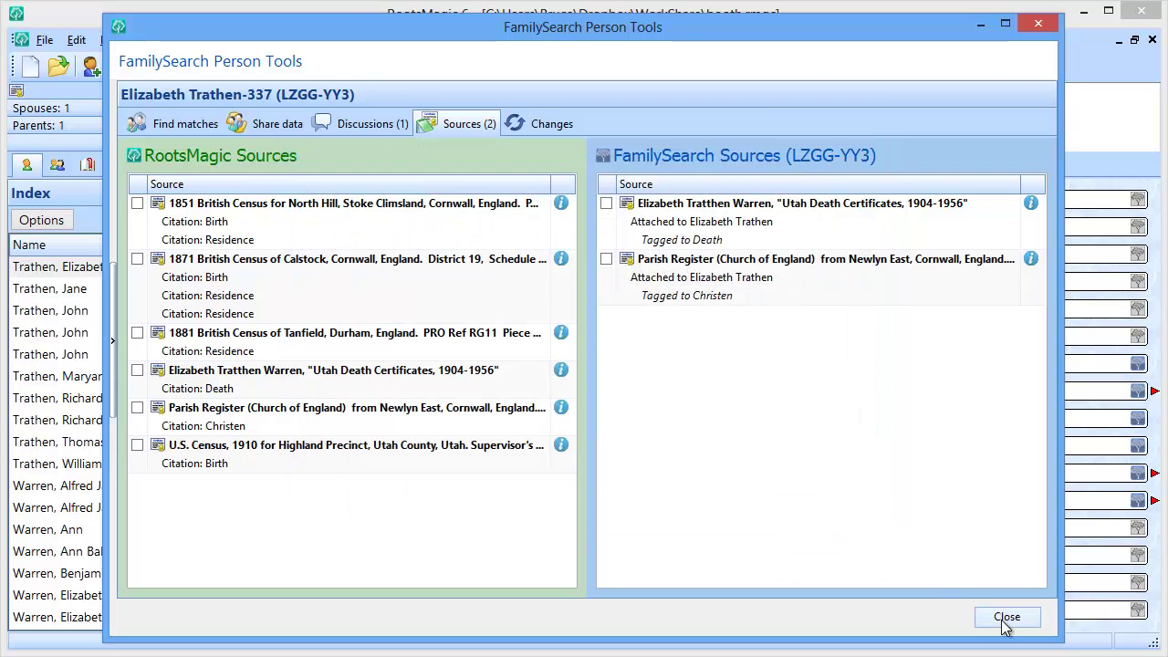
left_click(1006, 618)
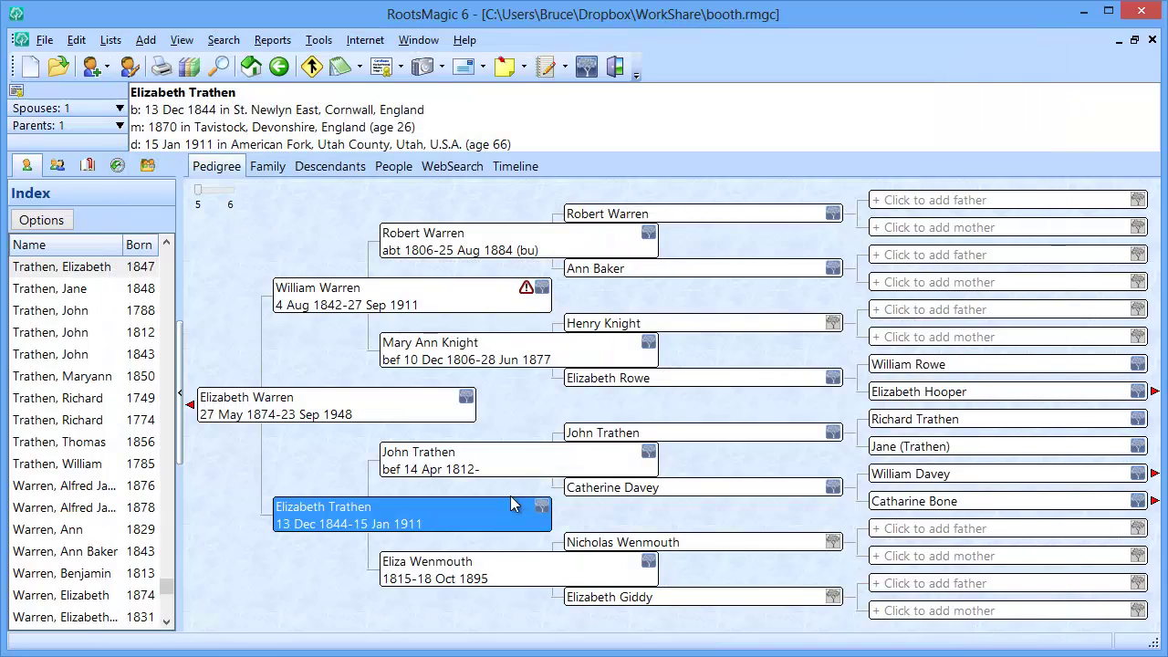
Open the highlighted person's death certificate citation for editing and view the WebTags in its master text
double_click(467, 518)
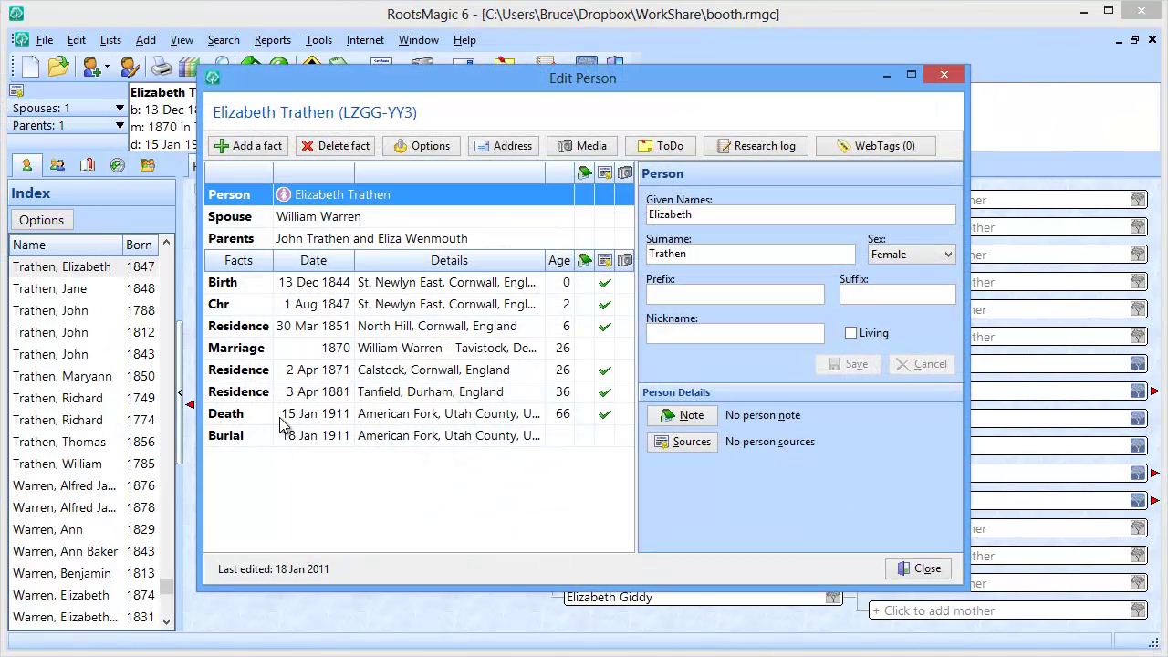
left_click(604, 416)
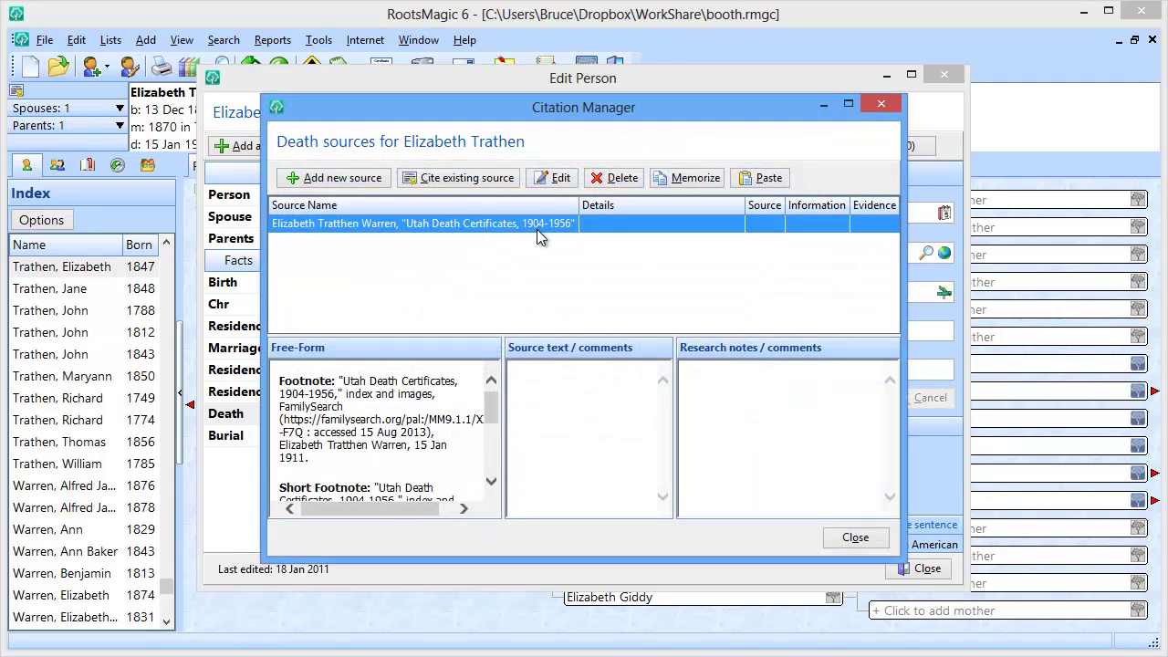
left_click(553, 180)
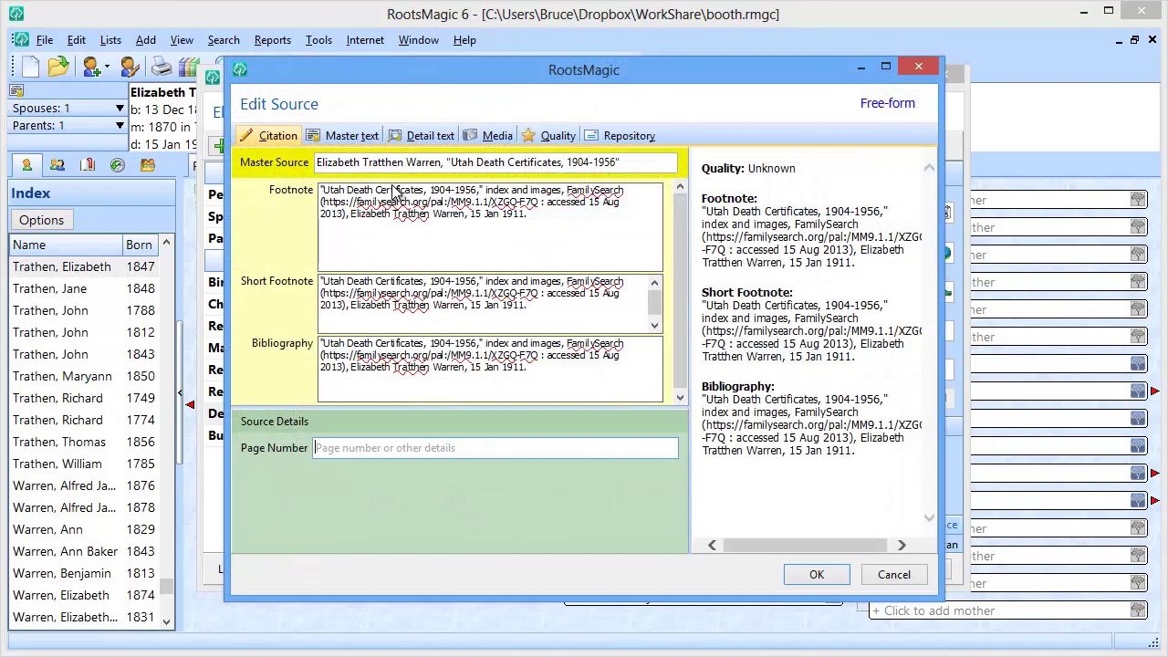
left_click(352, 135)
left_click(513, 187)
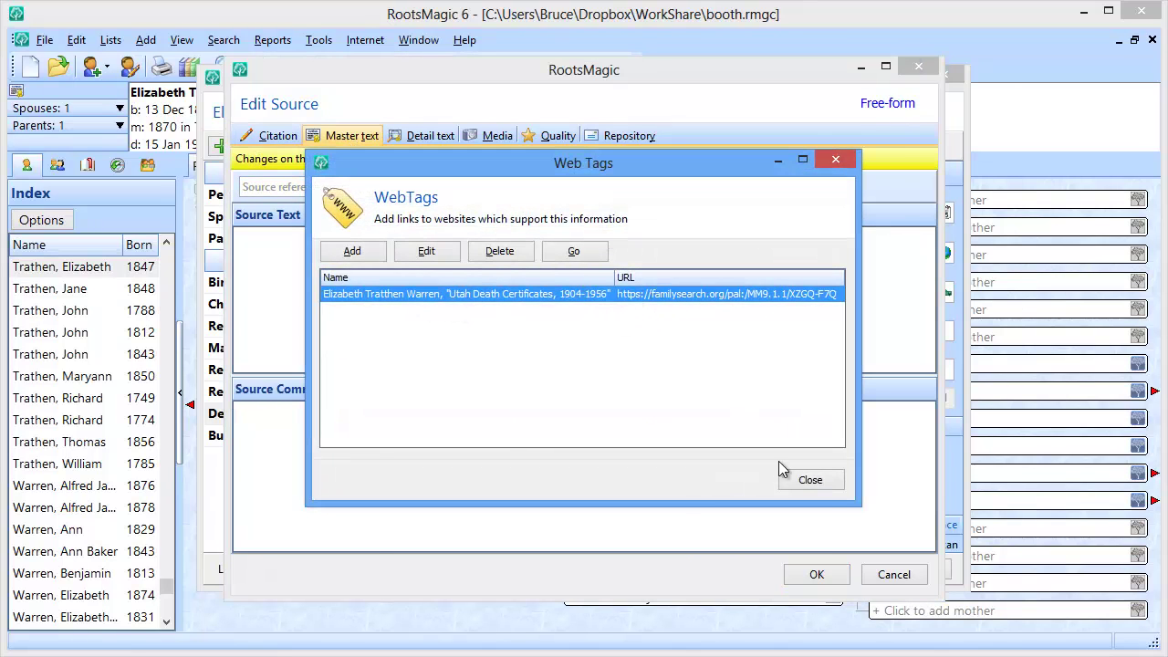
left_click(808, 480)
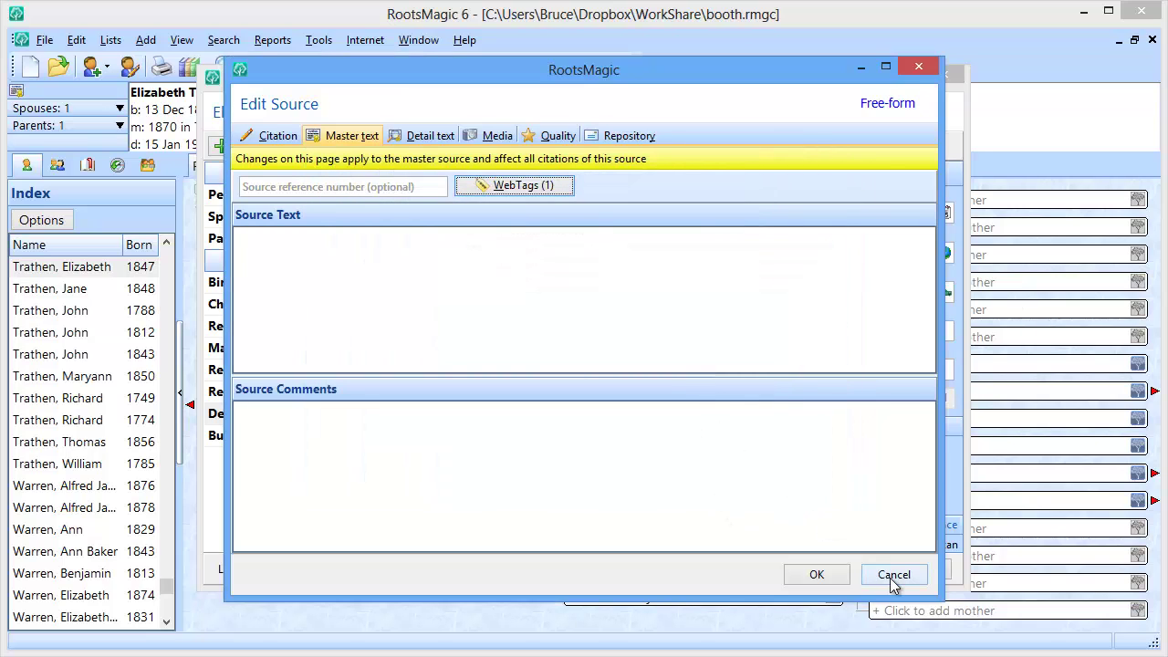
View the web page linked in the death source's WebTag, and close the page, the WebTags and the citation dialogs
left_click(535, 188)
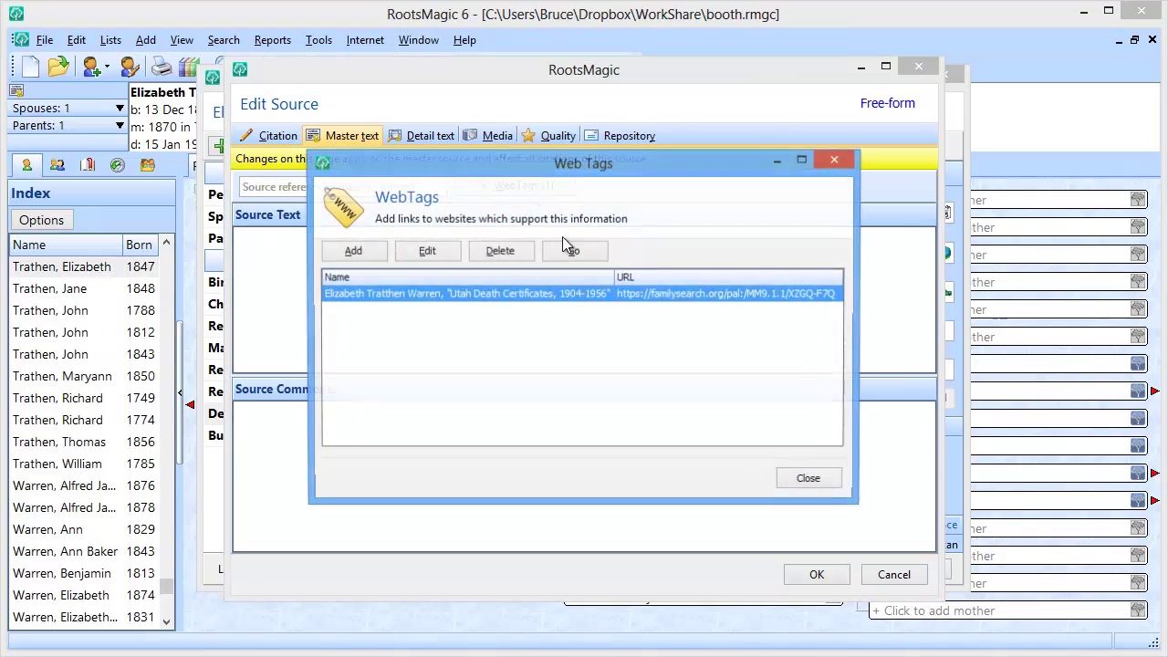
left_click(572, 250)
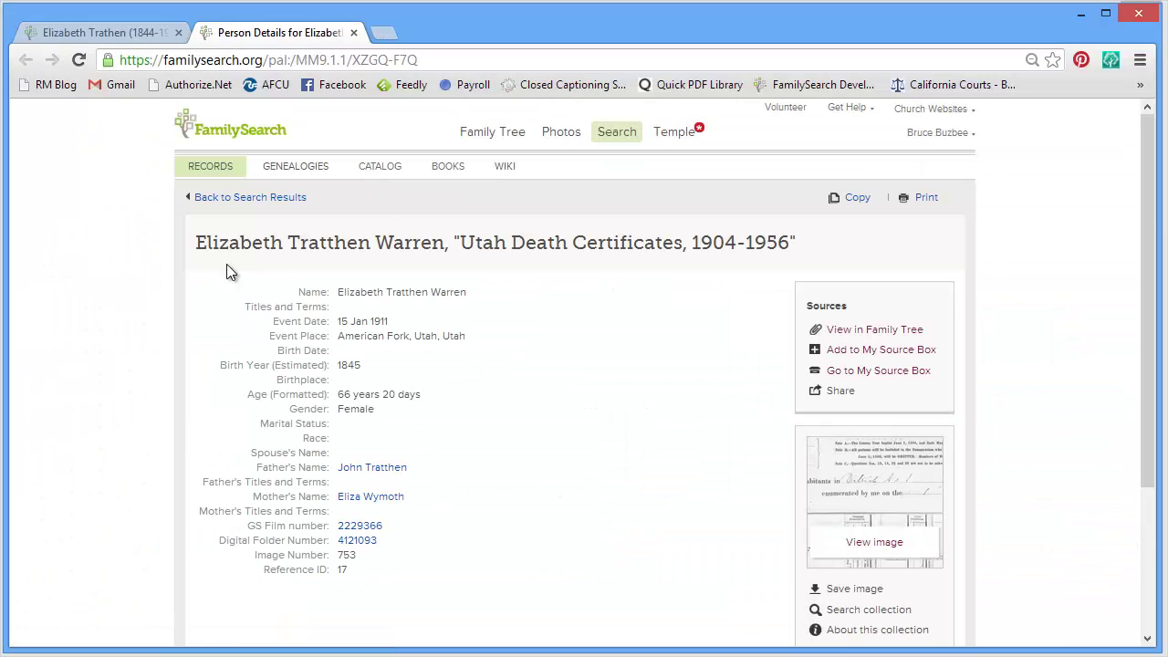
left_click(354, 33)
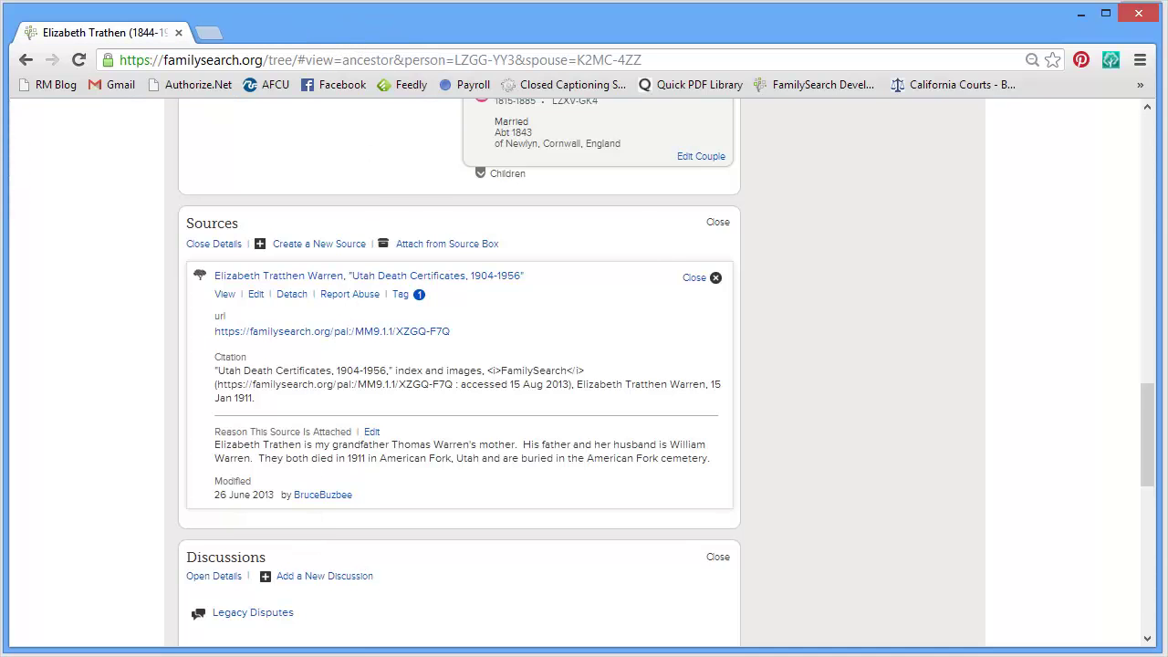
key("alt+Tab")
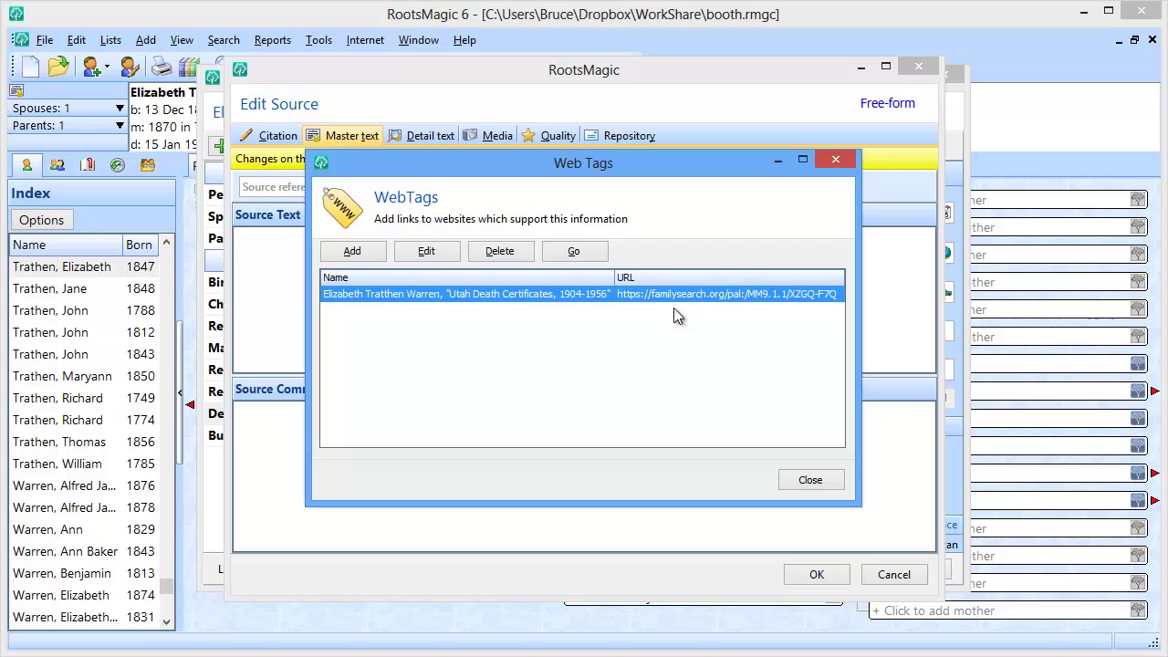
left_click(806, 482)
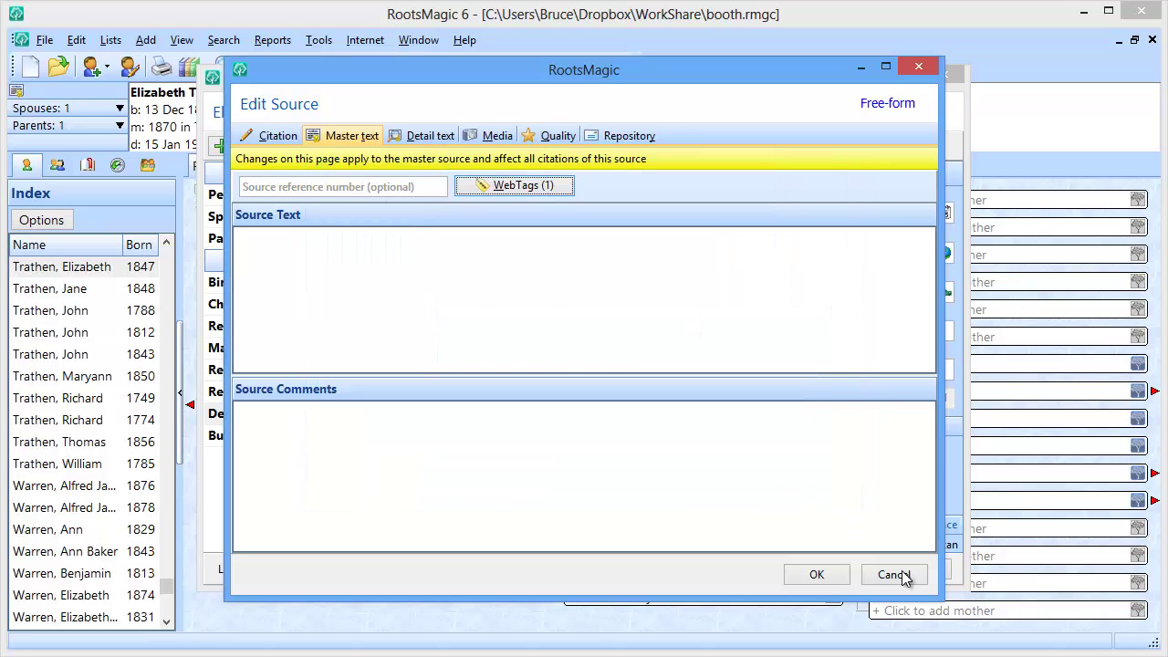
left_click(906, 577)
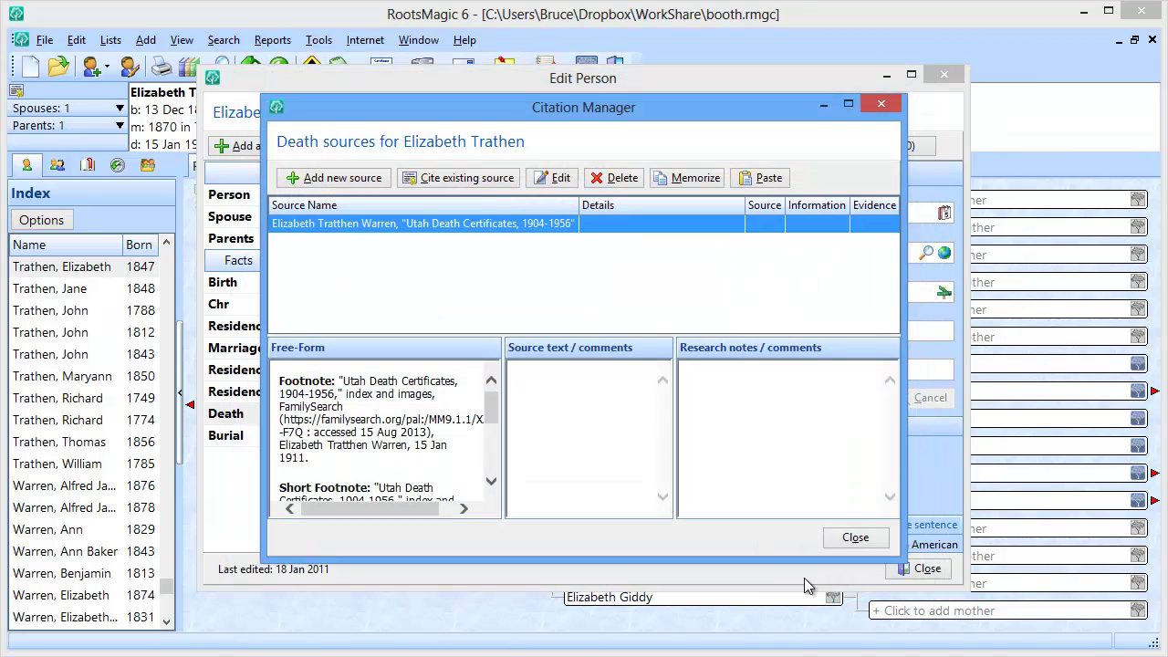
left_click(853, 539)
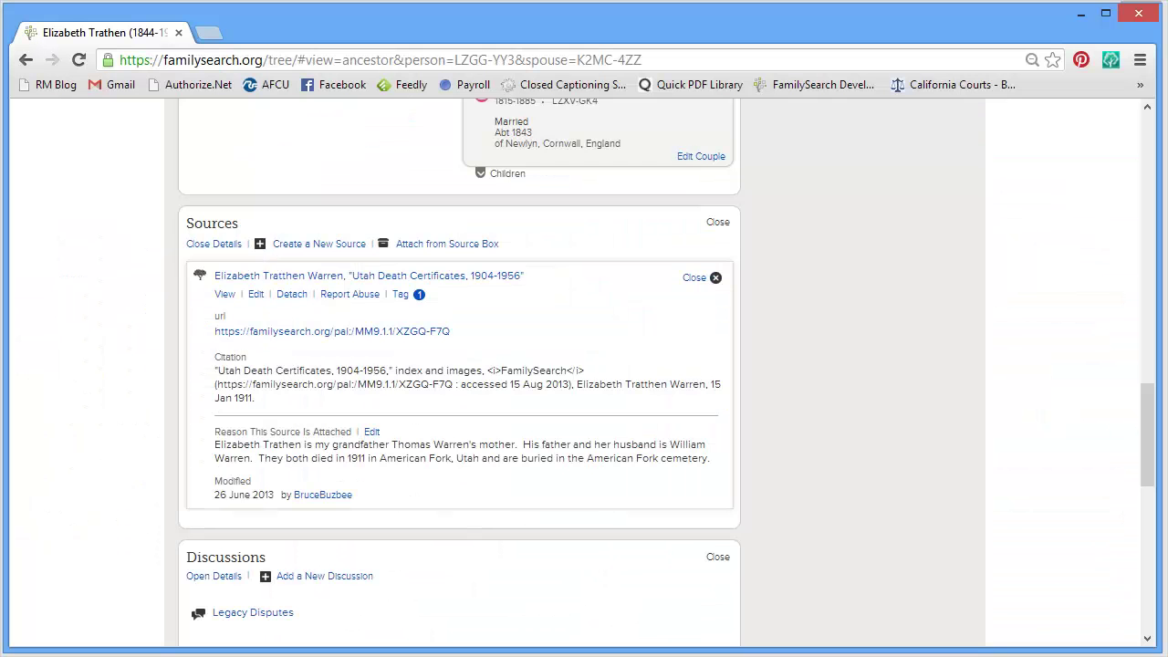
Switch to the person's FamilySearch page in Chrome, reload it, and examine the Parish Register source's details and tags
left_click(80, 60)
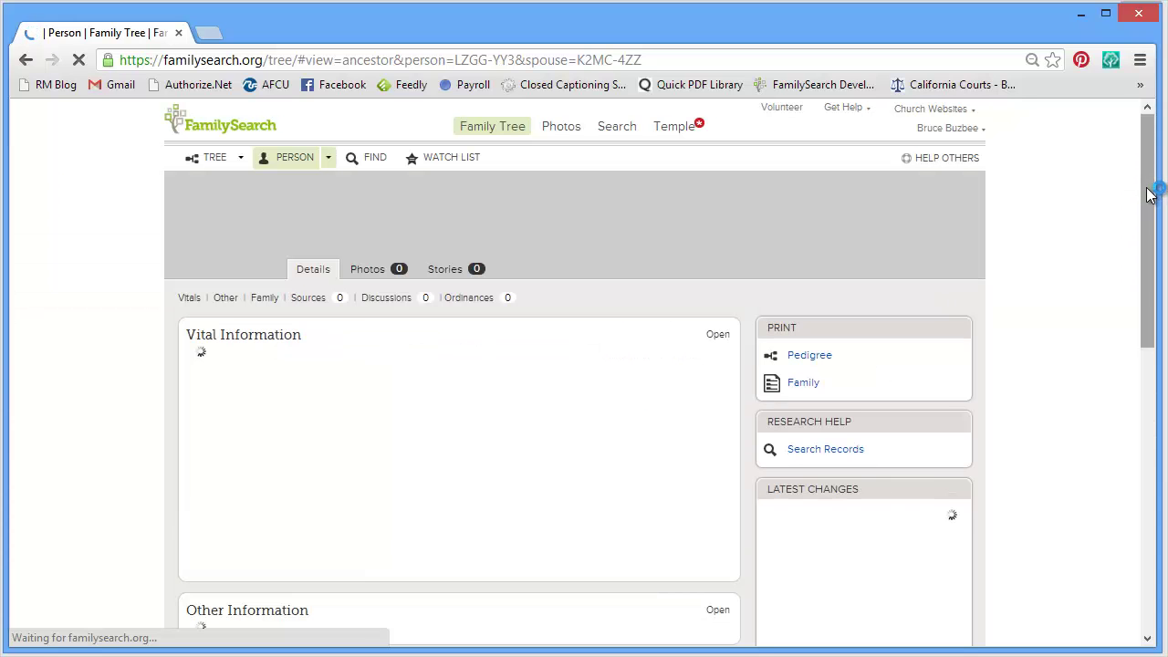
left_click_drag(1150, 191, 1140, 533)
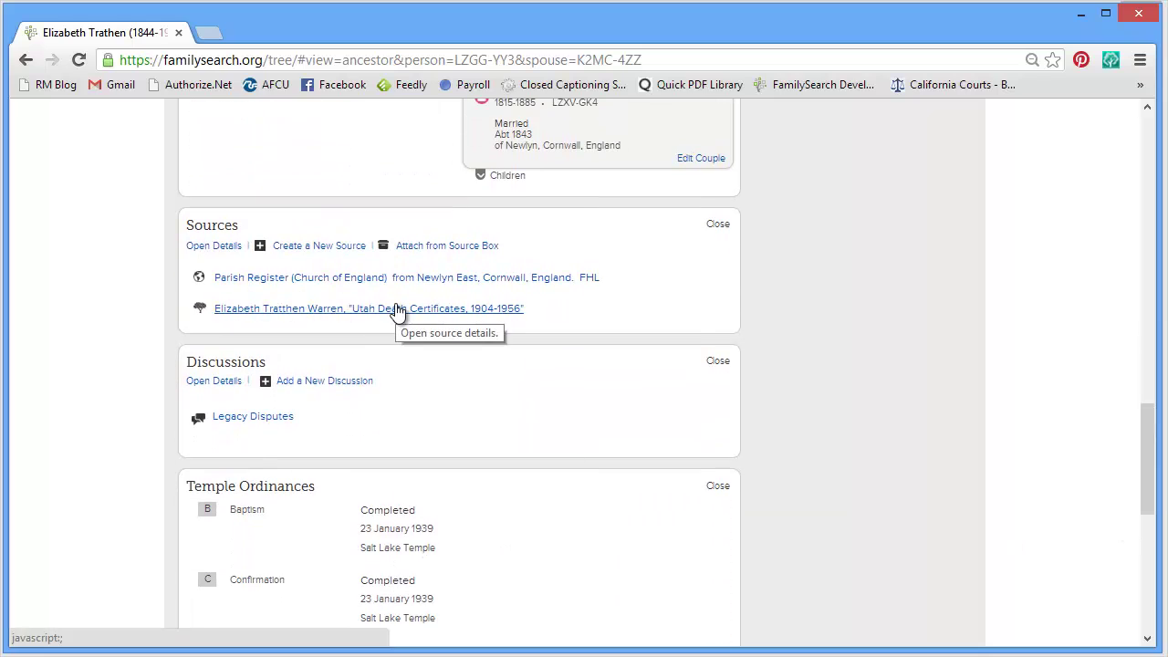
left_click(326, 283)
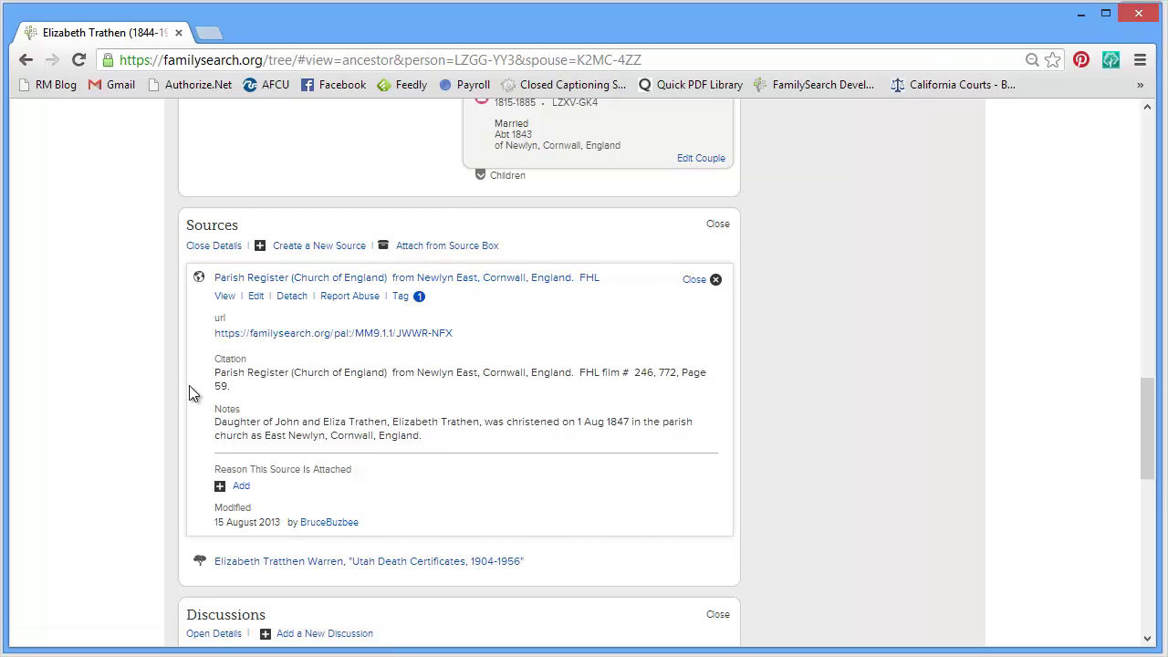
left_click(403, 299)
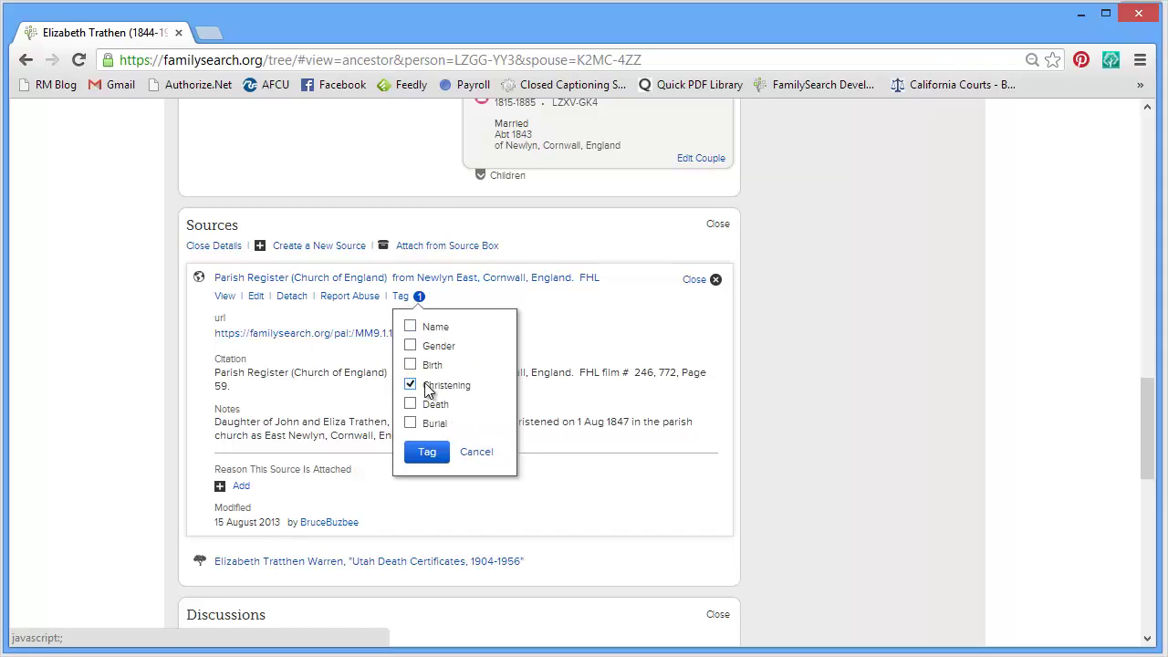
left_click(593, 328)
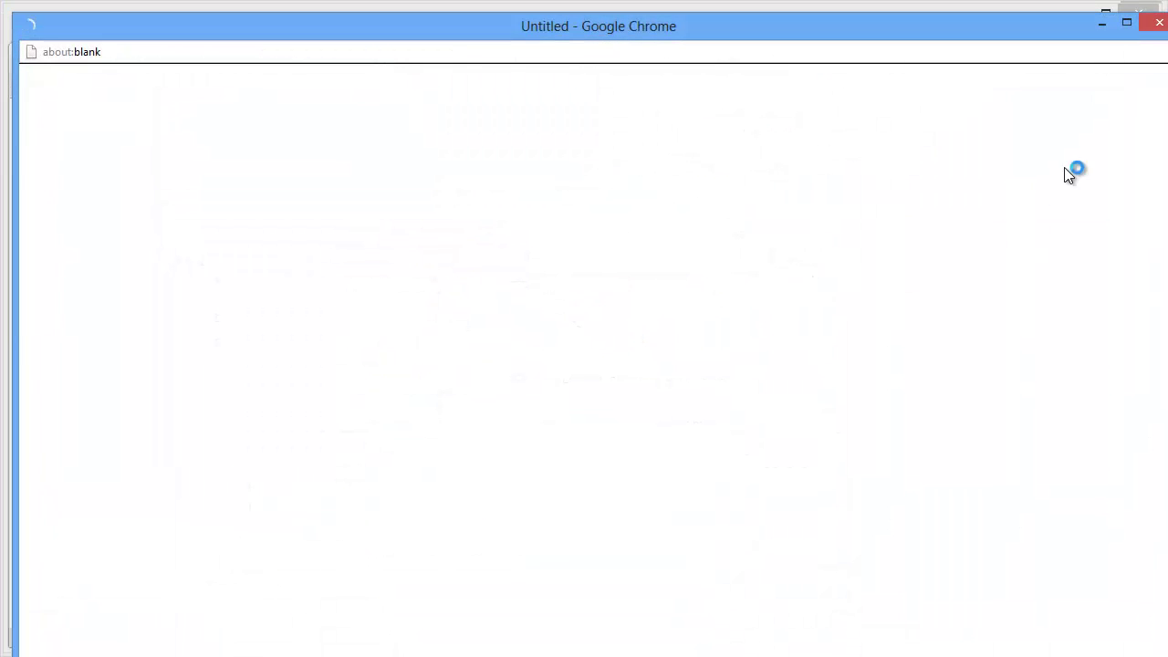
Close the blank browser window and the FamilySearch page, and close the person's edit window in RootsMagic
left_click(1159, 20)
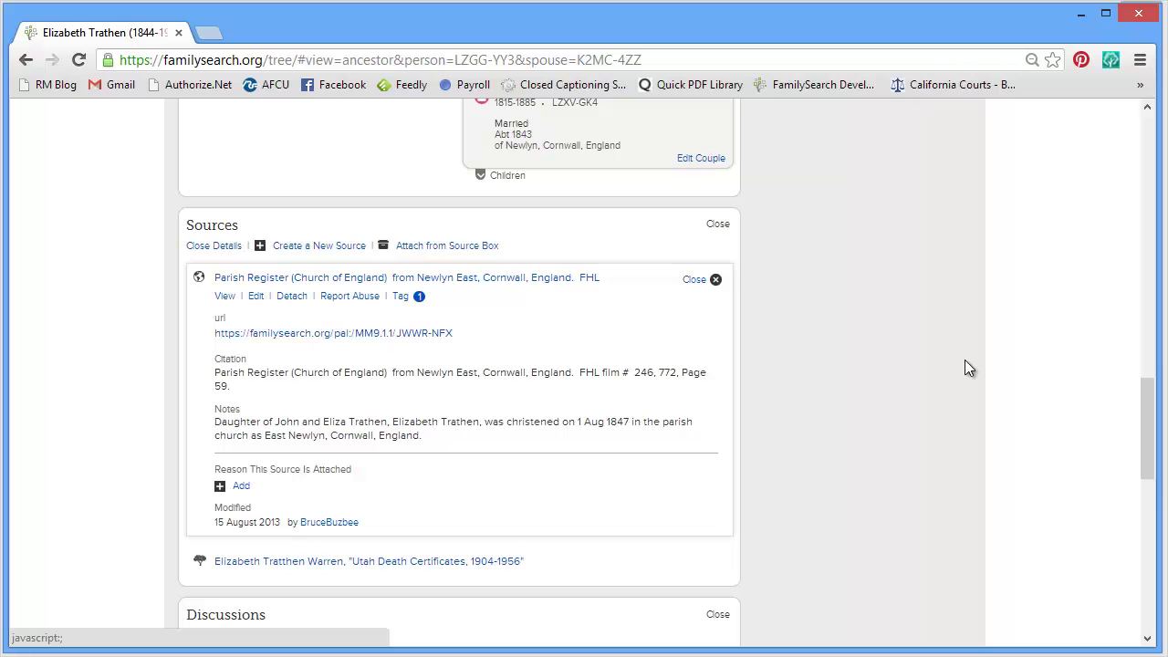
left_click(1141, 14)
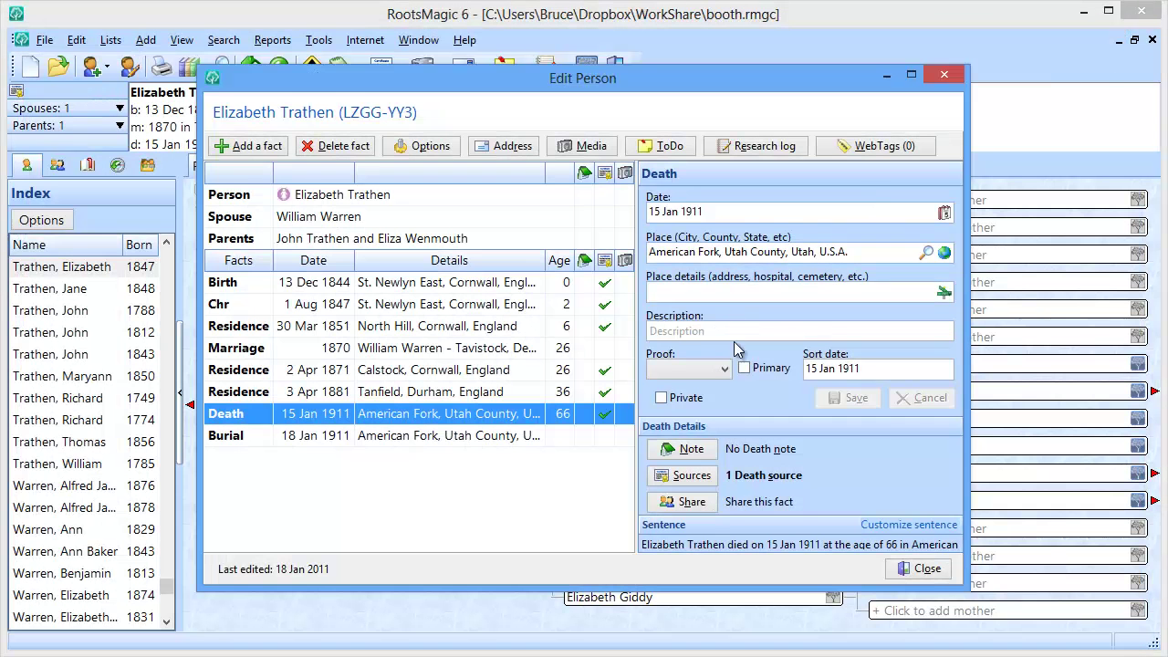
left_click(924, 573)
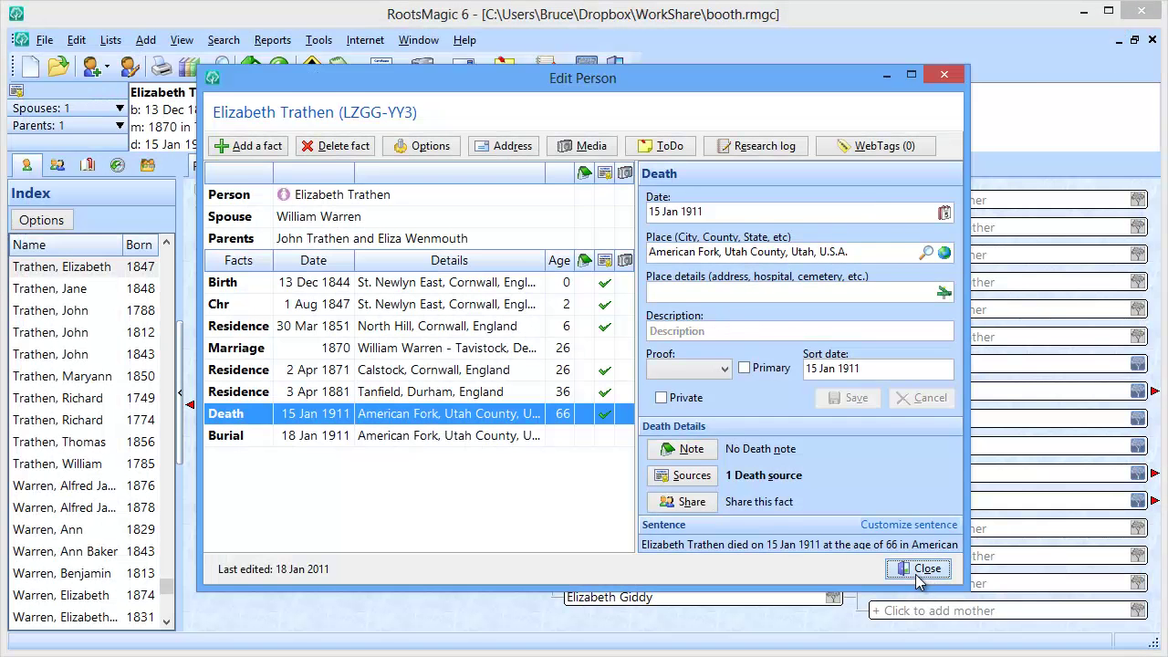